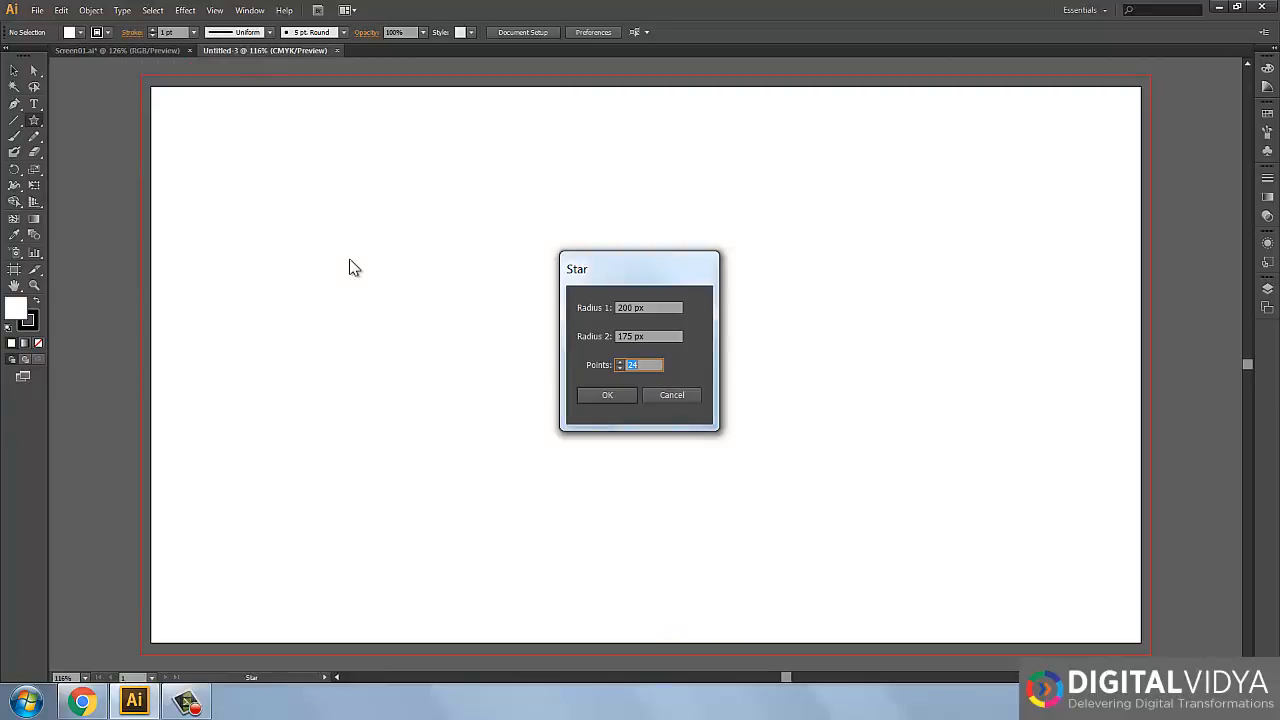
Step: Create a 36-point star with radii of 200 px and 175 px and fill it with orange
{"action": "type", "text": "36"}
{"action": "key", "text": "Return"}
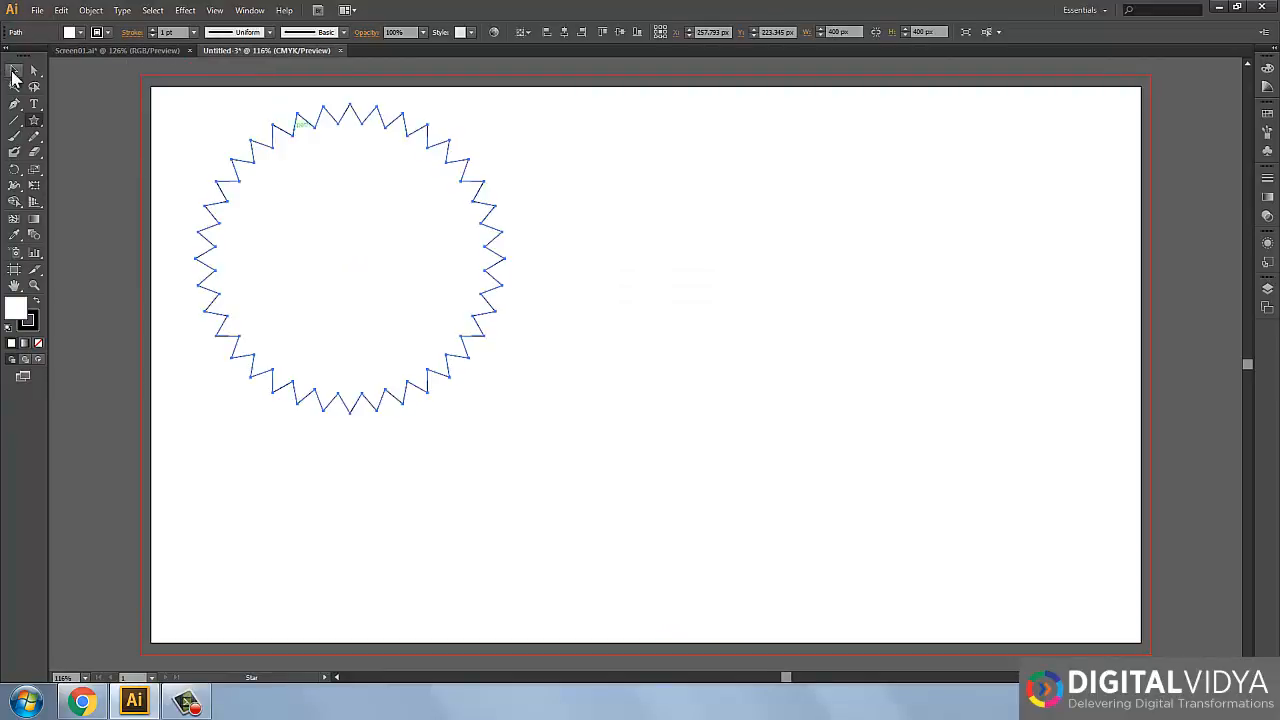
{"action": "left_click", "coordinate": [14, 72]}
{"action": "left_click", "coordinate": [38, 343]}
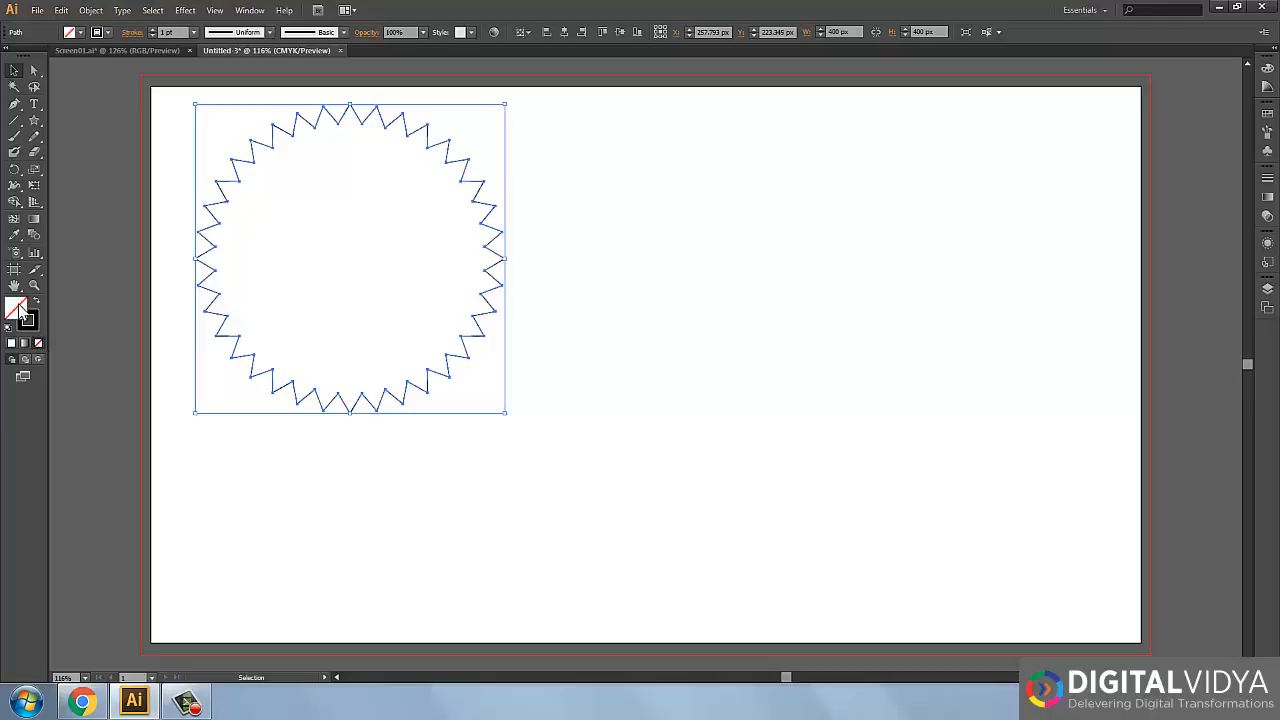
{"action": "double_click", "coordinate": [18, 308]}
{"action": "left_click", "coordinate": [629, 280]}
{"action": "left_click", "coordinate": [778, 274]}
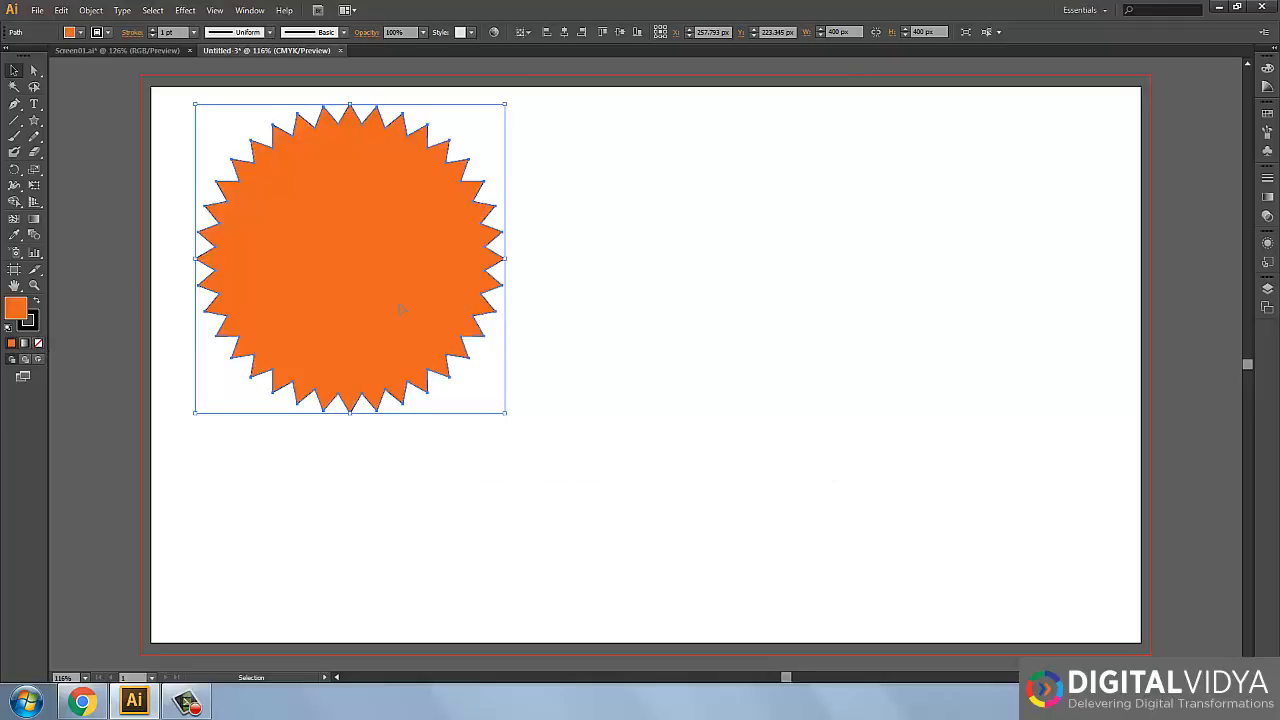
Step: Move the orange star to the artboard's mid-height and place a duplicate of it to its right
{"action": "left_click_drag", "start_coordinate": [399, 309], "coordinate": [791, 382]}
{"action": "left_click", "coordinate": [565, 510]}
{"action": "left_click", "coordinate": [745, 378]}
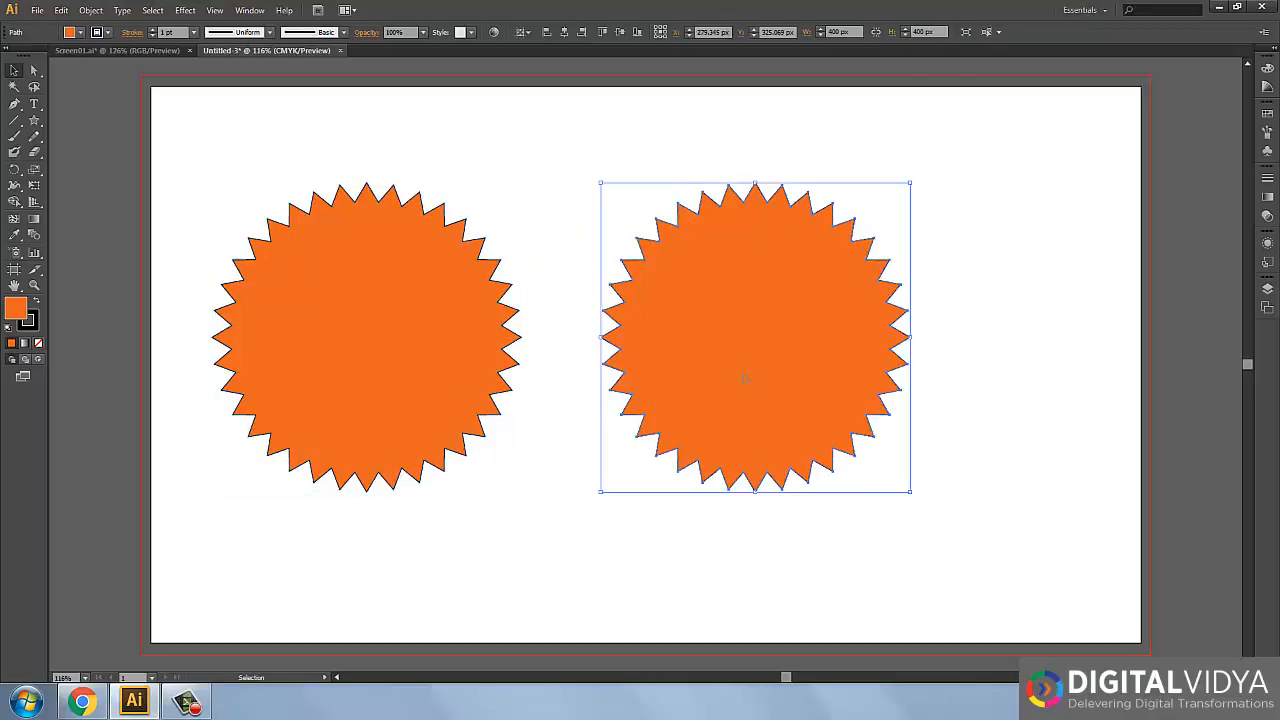
Step: Remove the stroke from both orange stars
{"action": "left_click", "coordinate": [35, 327]}
{"action": "left_click", "coordinate": [40, 345]}
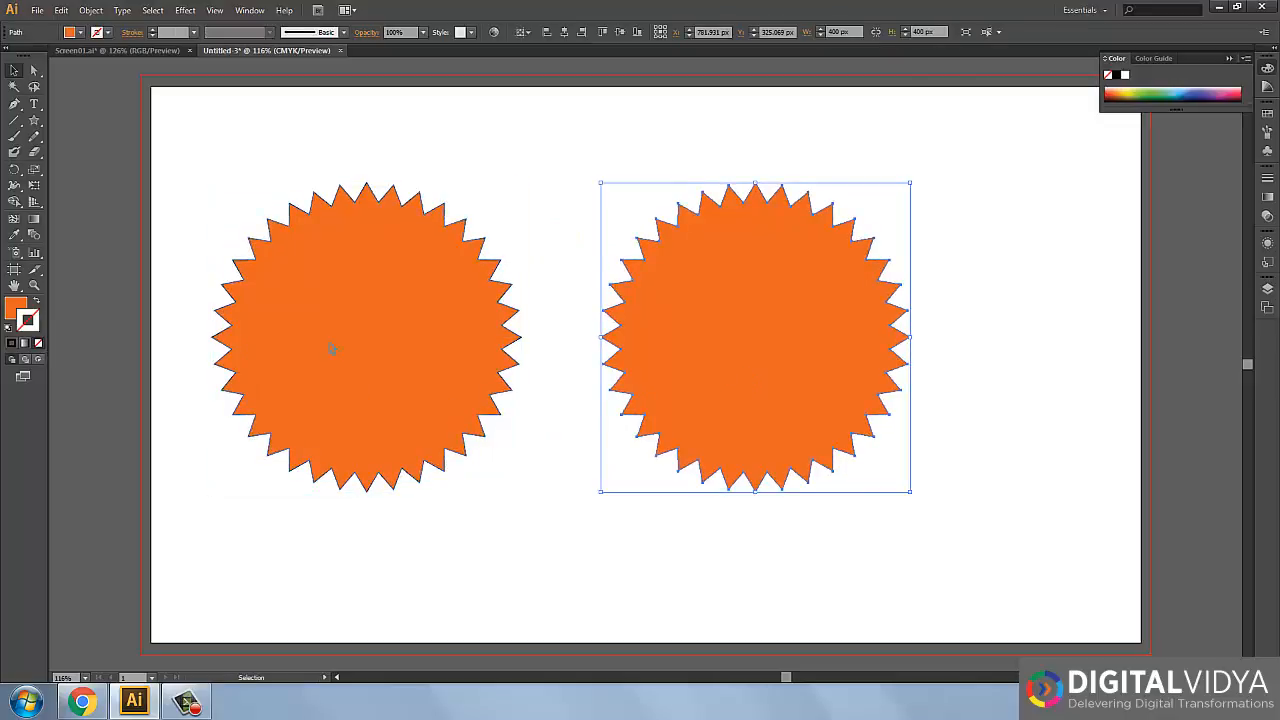
{"action": "left_click", "coordinate": [331, 347]}
{"action": "left_click", "coordinate": [38, 343]}
{"action": "left_click", "coordinate": [300, 509]}
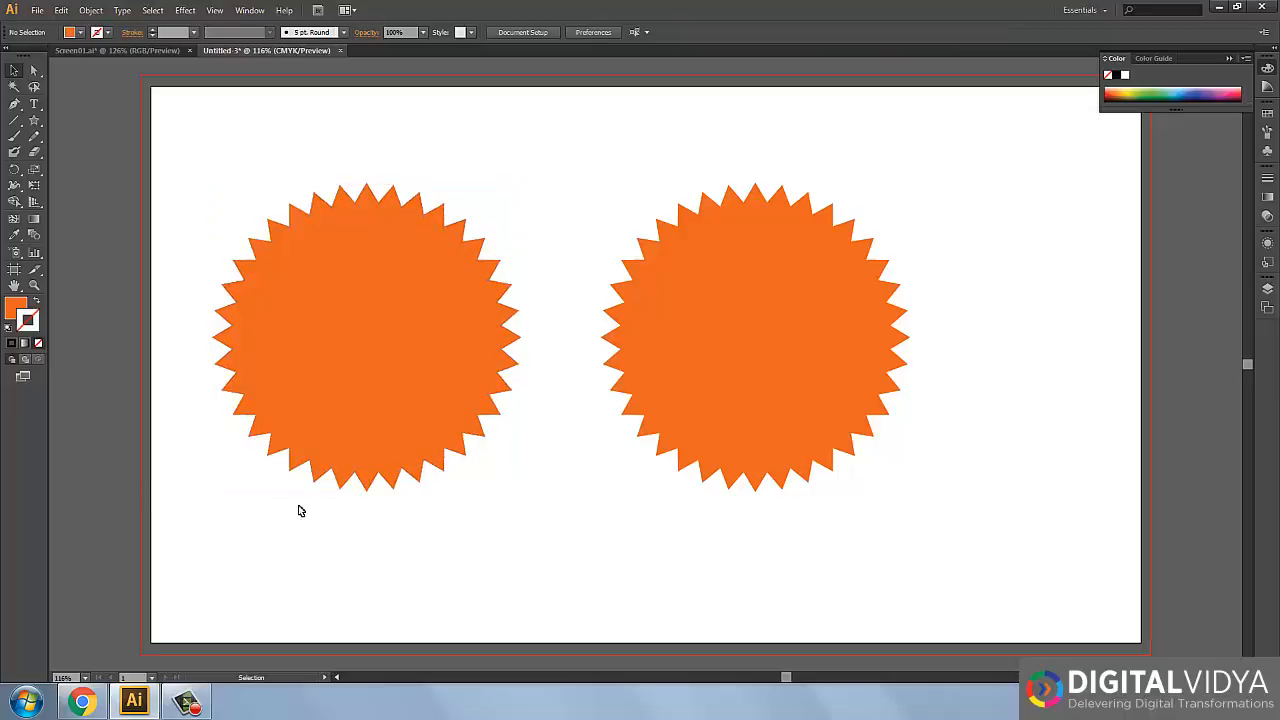
Step: Shift the right star farther from the left one and float the Appearance panel between the two stars
{"action": "left_click", "coordinate": [707, 415]}
{"action": "left_click_drag", "start_coordinate": [746, 337], "coordinate": [805, 337]}
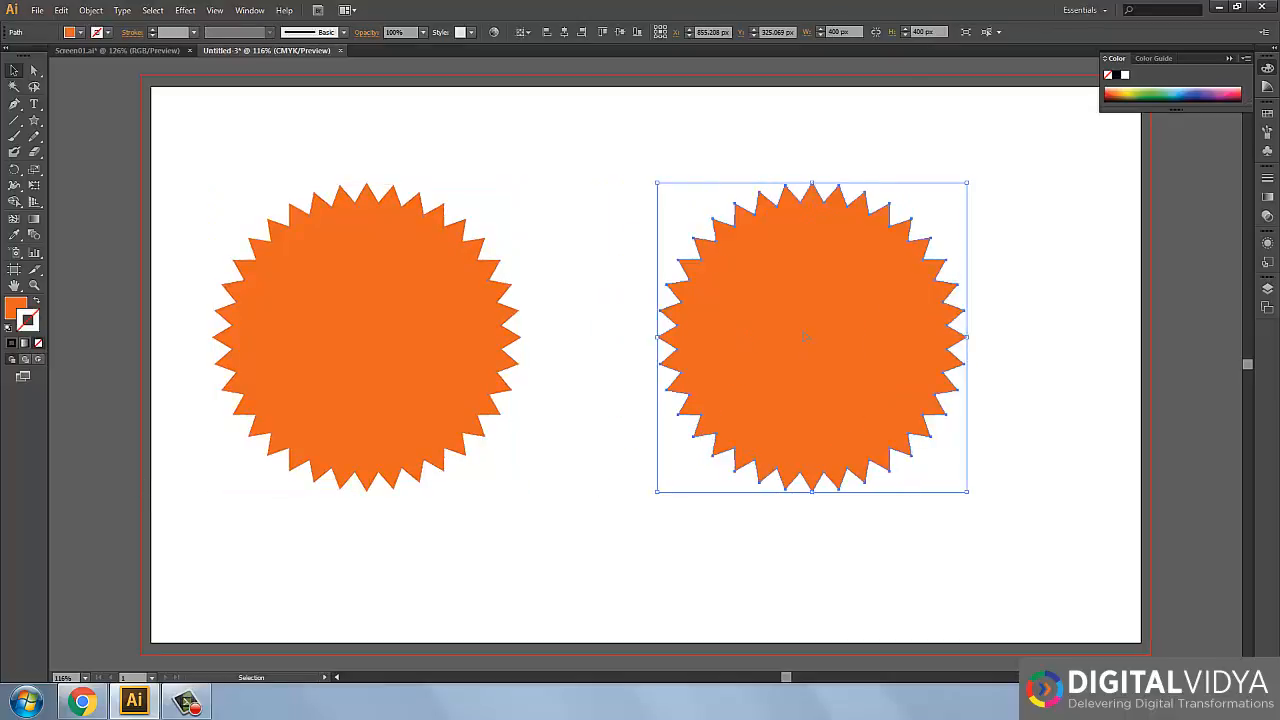
{"action": "left_click", "coordinate": [1267, 246]}
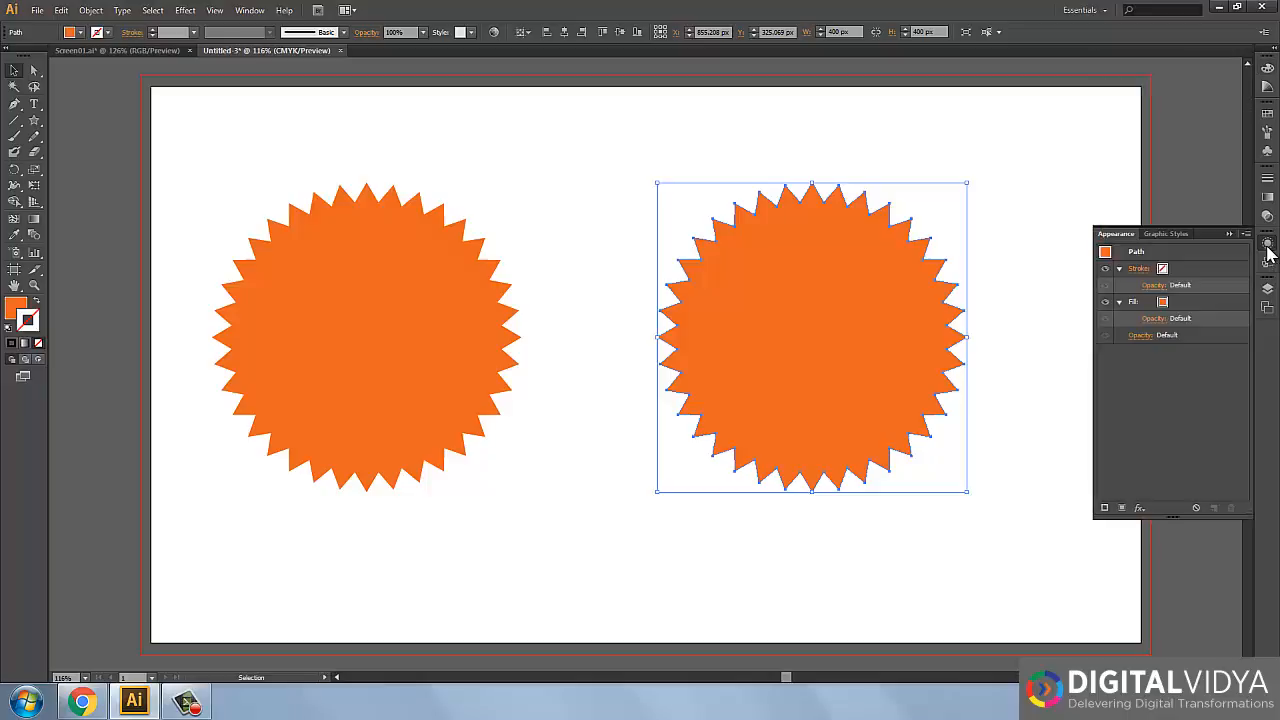
{"action": "left_click_drag", "start_coordinate": [1116, 234], "coordinate": [538, 195]}
{"action": "left_click", "coordinate": [1229, 234]}
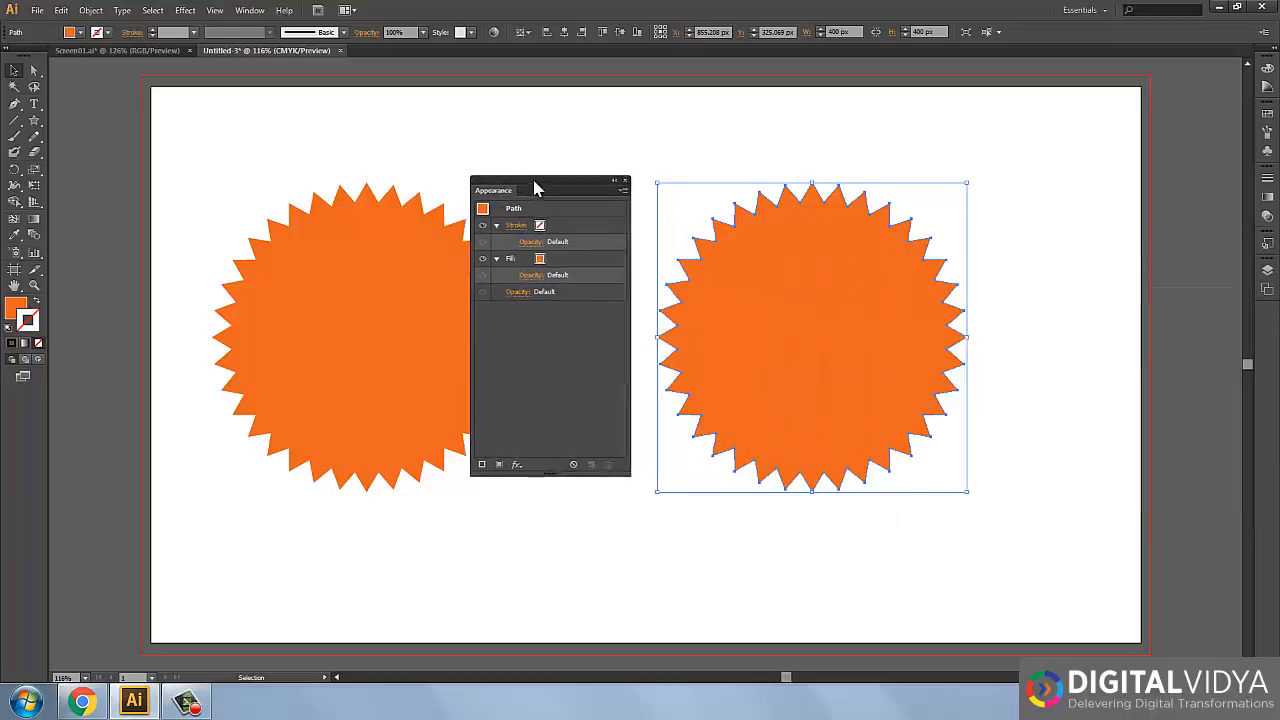
Step: Add a second fill to the right star and set the uppermost fill to CMYK Blue
{"action": "left_click", "coordinate": [499, 464]}
{"action": "left_click", "coordinate": [550, 225]}
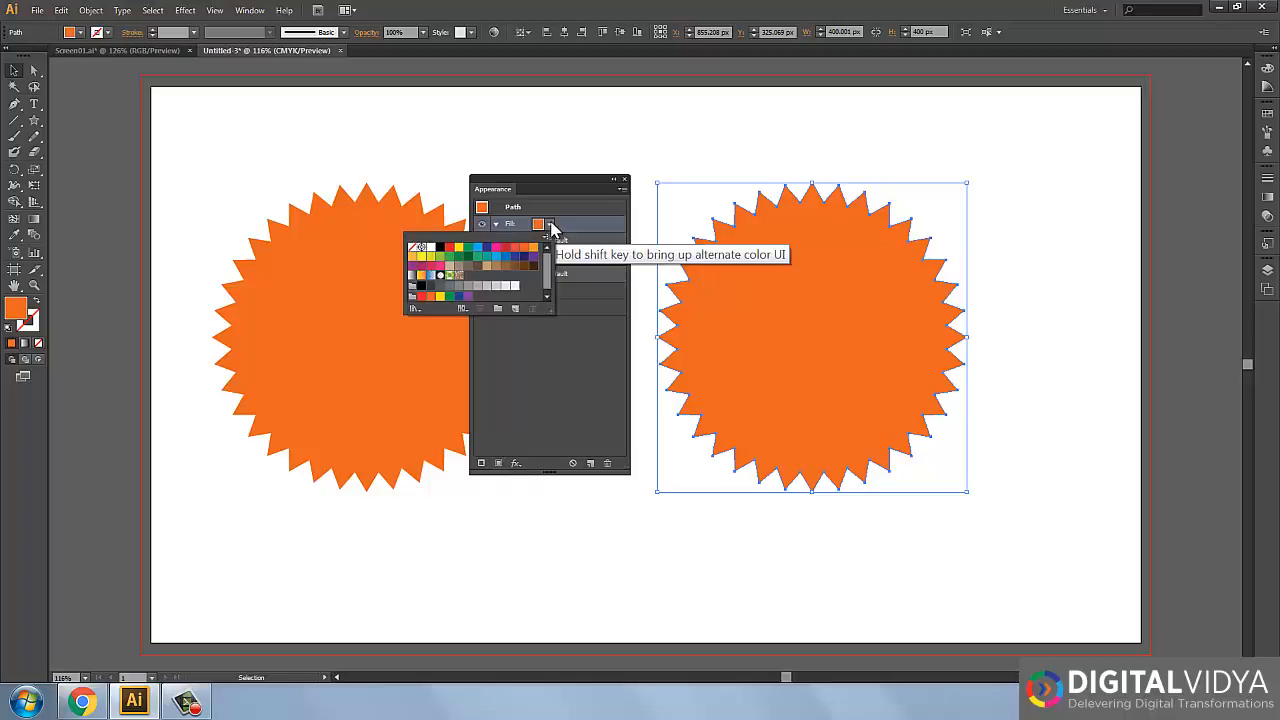
{"action": "left_click", "coordinate": [486, 248]}
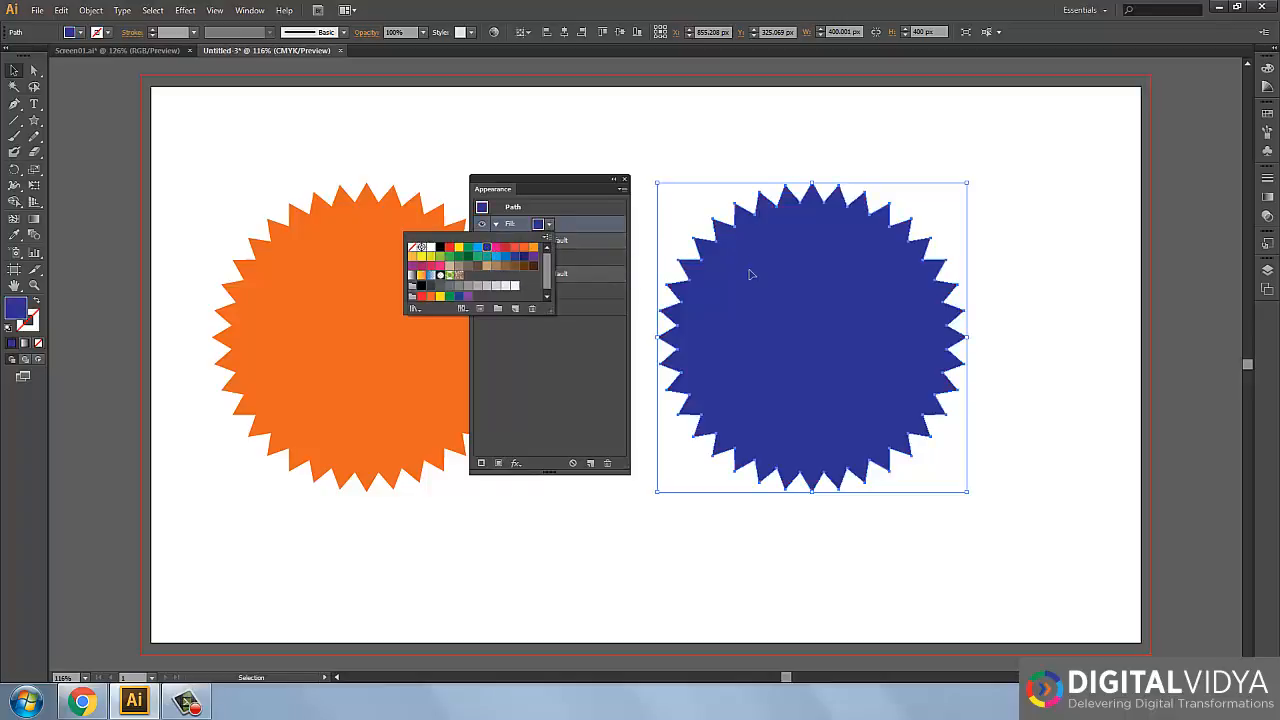
{"action": "left_click", "coordinate": [553, 186]}
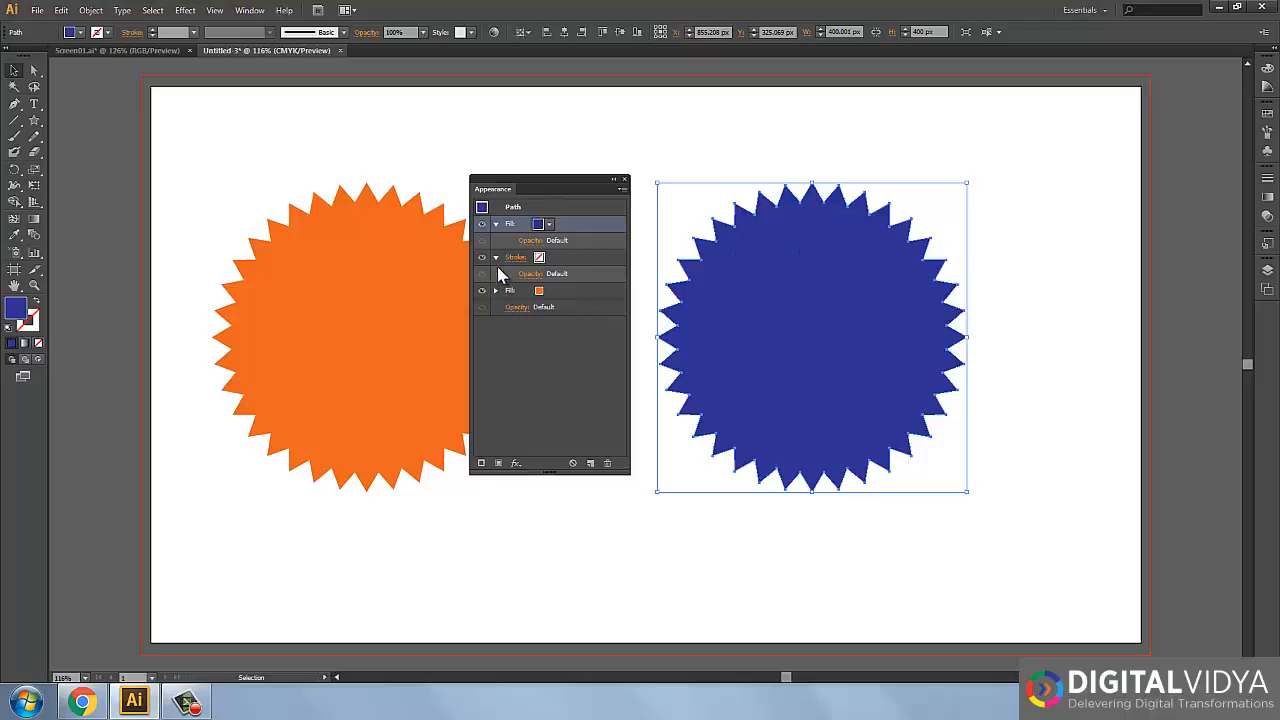
Step: Move the orange fill above the blue fill and the stroke, and return the blue fill to the top of the stack
{"action": "left_click", "coordinate": [495, 257]}
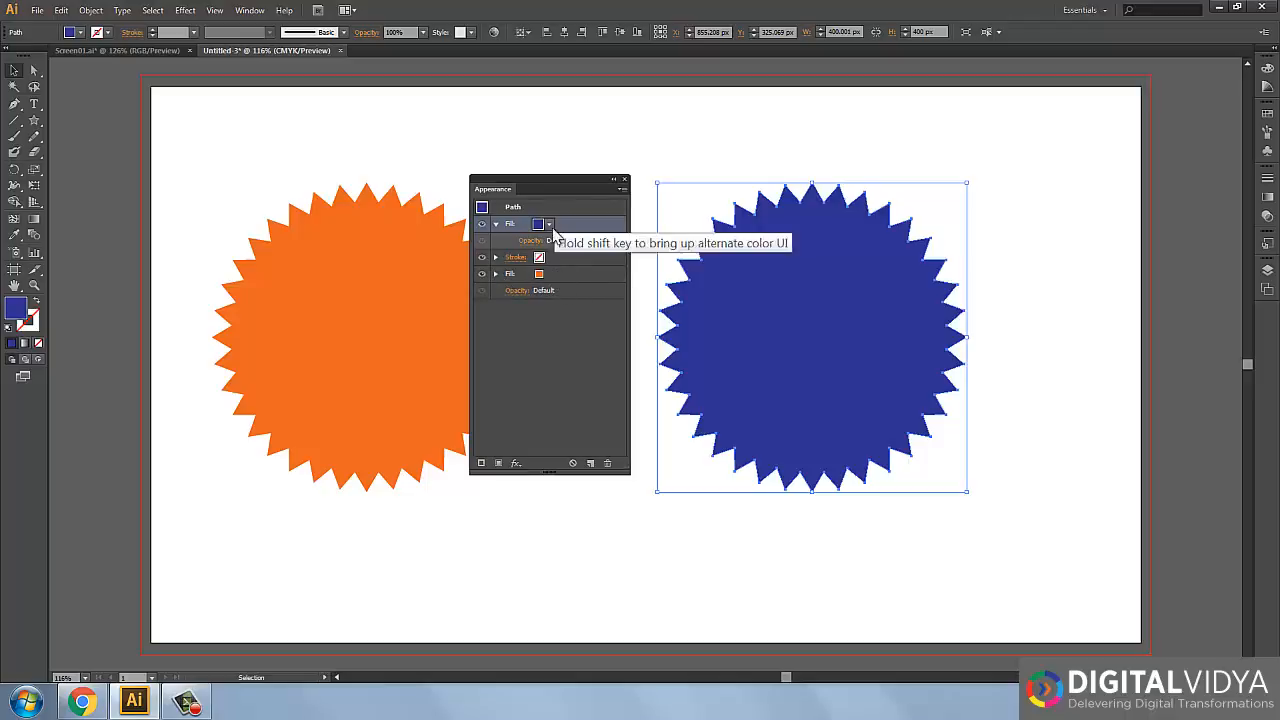
{"action": "left_click", "coordinate": [565, 275]}
{"action": "left_click_drag", "start_coordinate": [580, 277], "coordinate": [566, 218]}
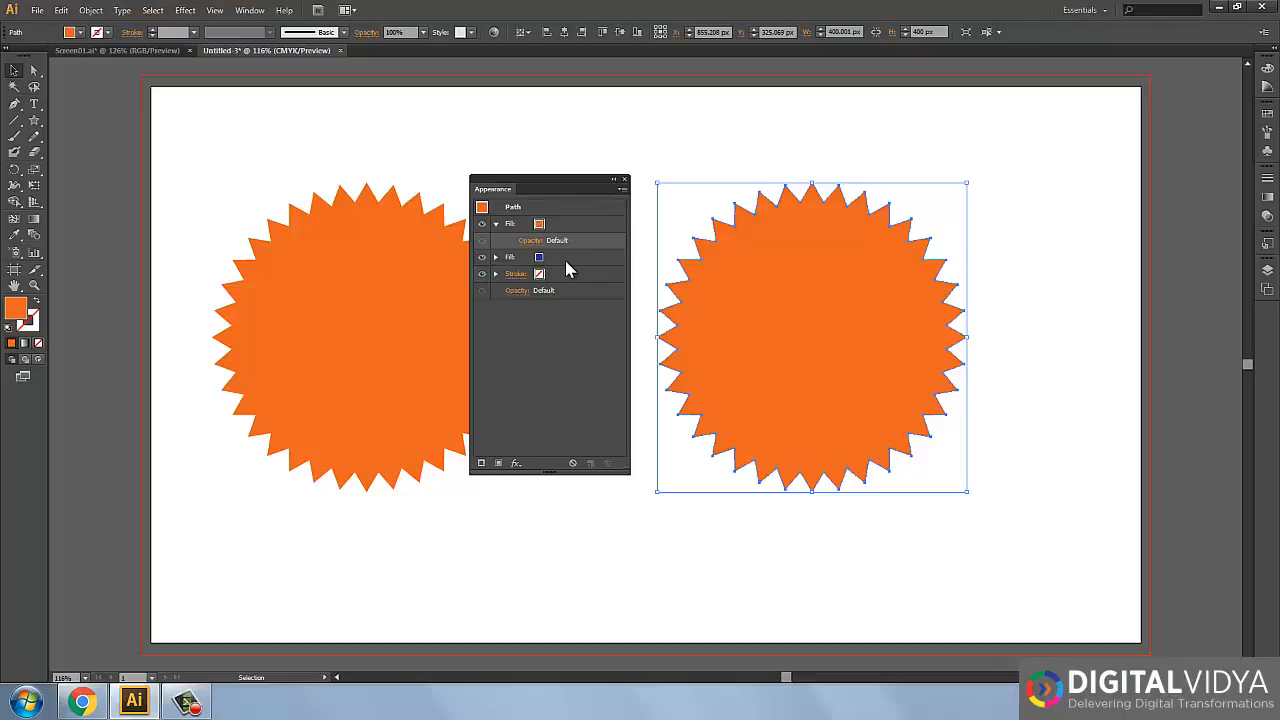
{"action": "left_click", "coordinate": [584, 259]}
{"action": "left_click_drag", "start_coordinate": [584, 261], "coordinate": [578, 224]}
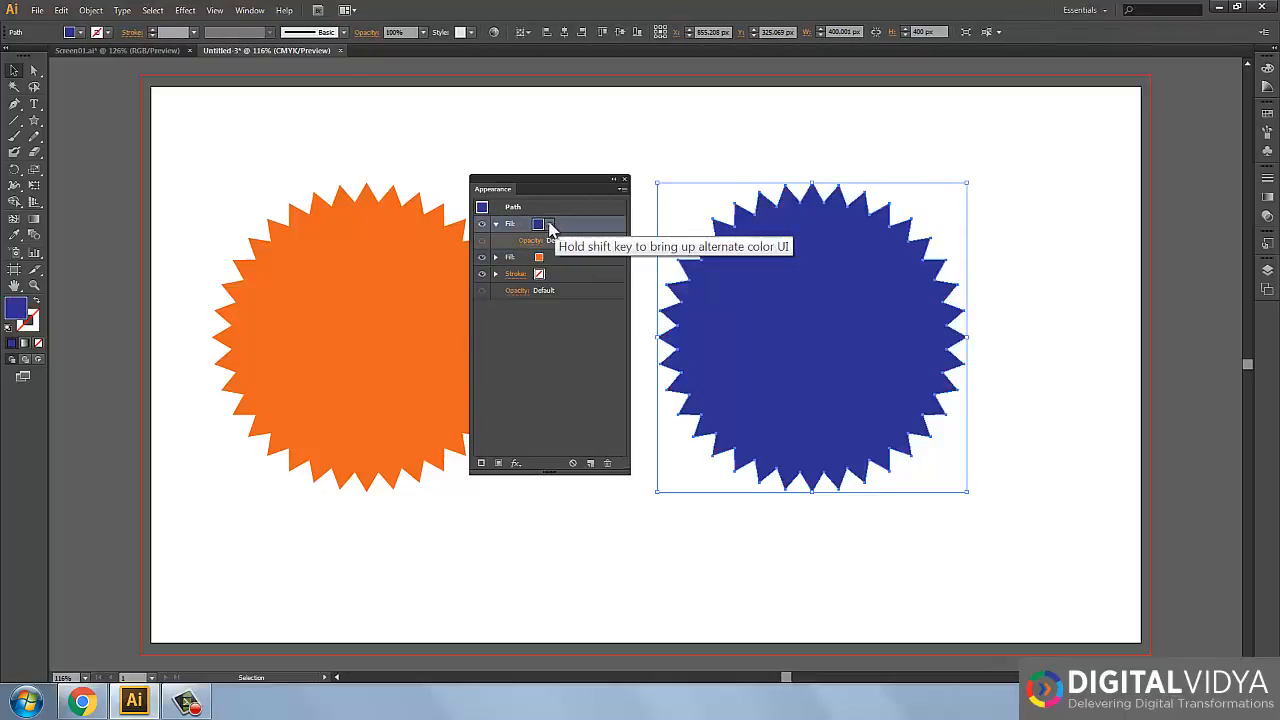
Step: Change the right star's topmost fill to the Pompadour pattern and set that fill's opacity to 25%
{"action": "left_click", "coordinate": [548, 225]}
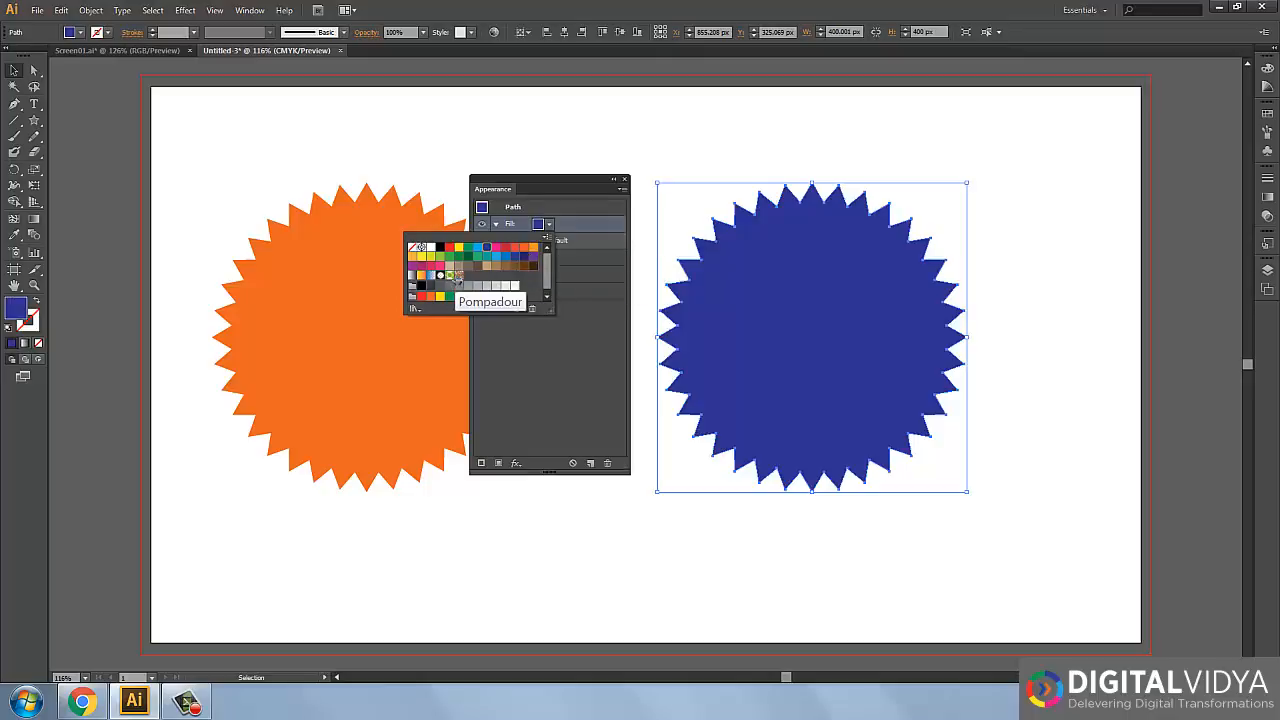
{"action": "left_click", "coordinate": [457, 276]}
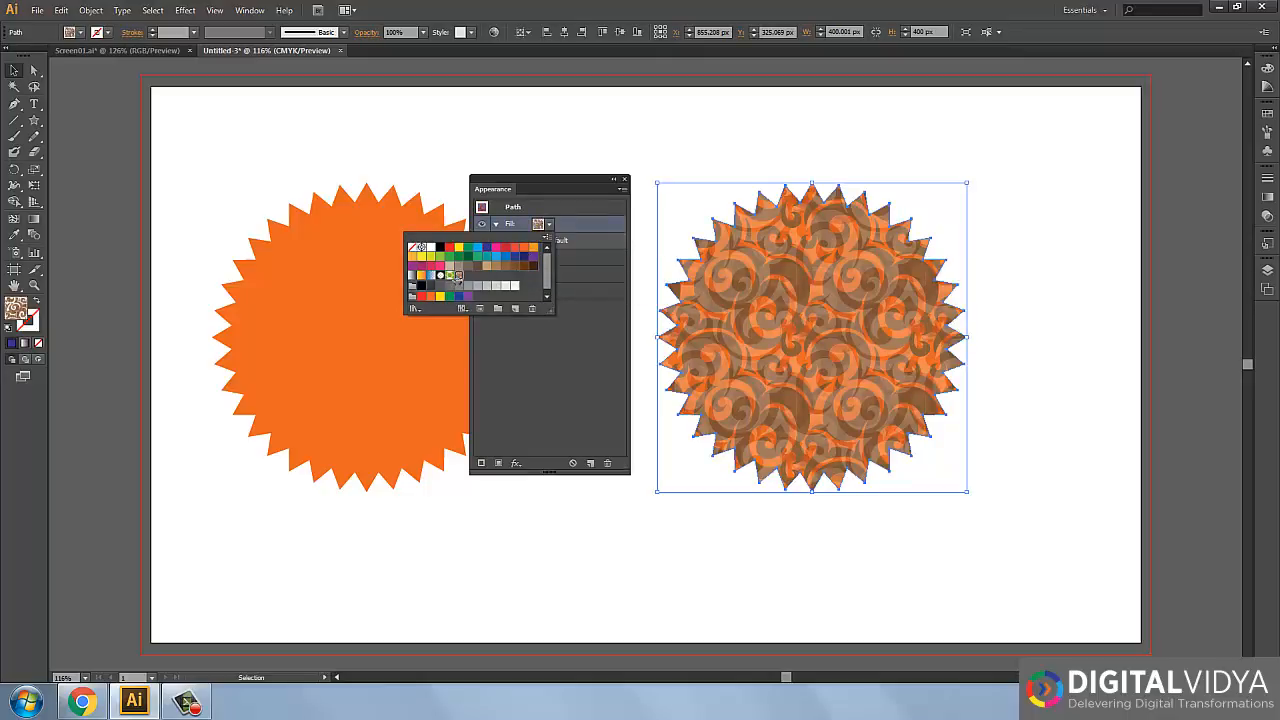
{"action": "left_click", "coordinate": [541, 182]}
{"action": "left_click", "coordinate": [530, 242]}
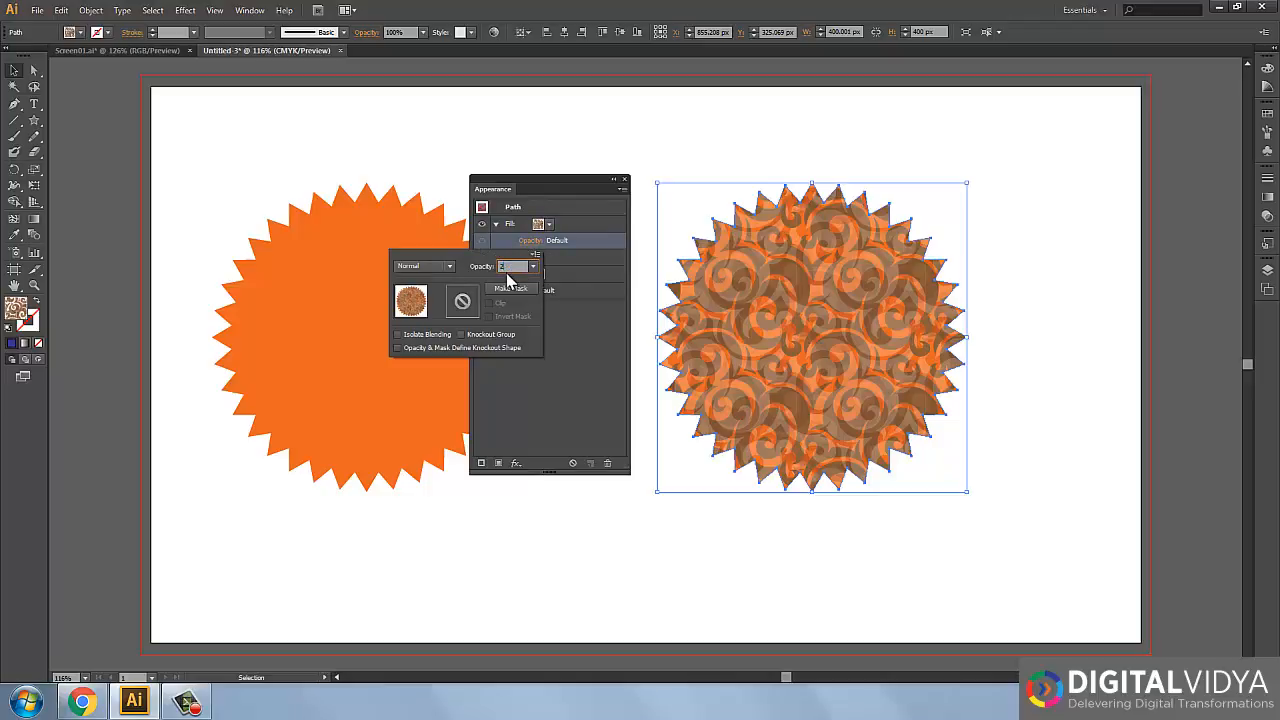
{"action": "type", "text": "25"}
{"action": "key", "text": "Return"}
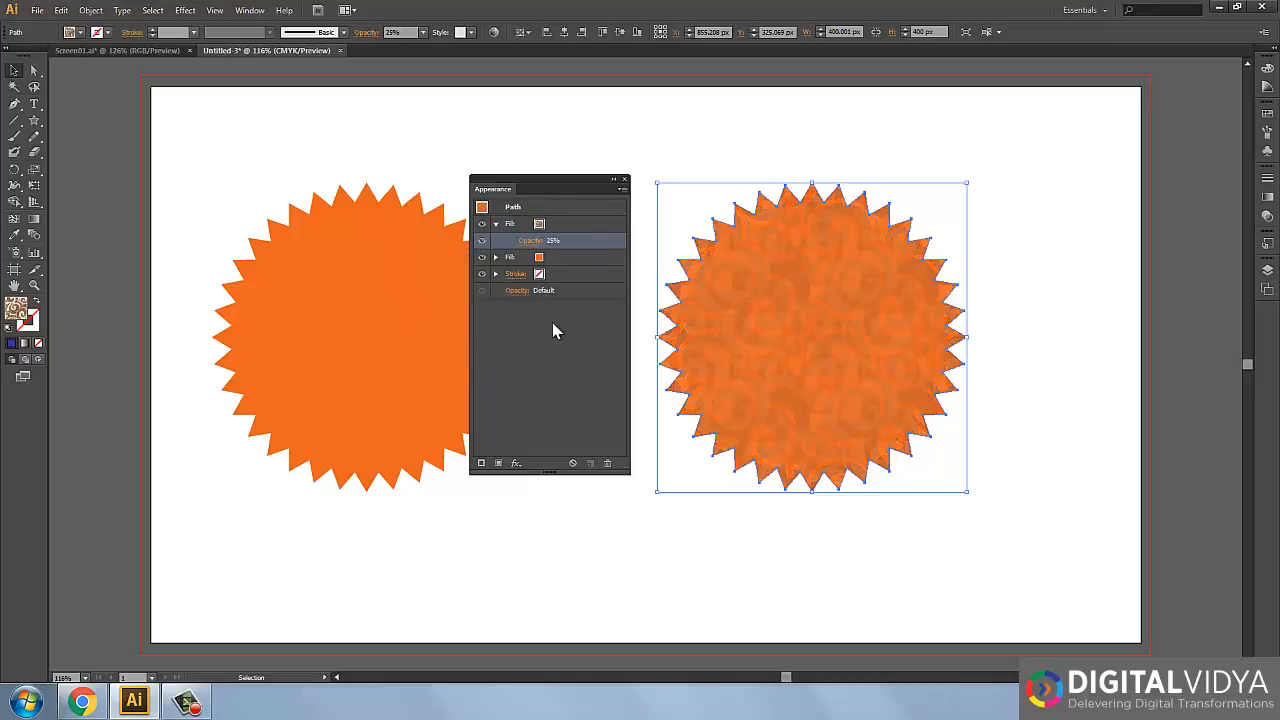
Step: Add another fill at the orange fill and set the lowest fill to CMYK Blue
{"action": "left_click", "coordinate": [516, 260]}
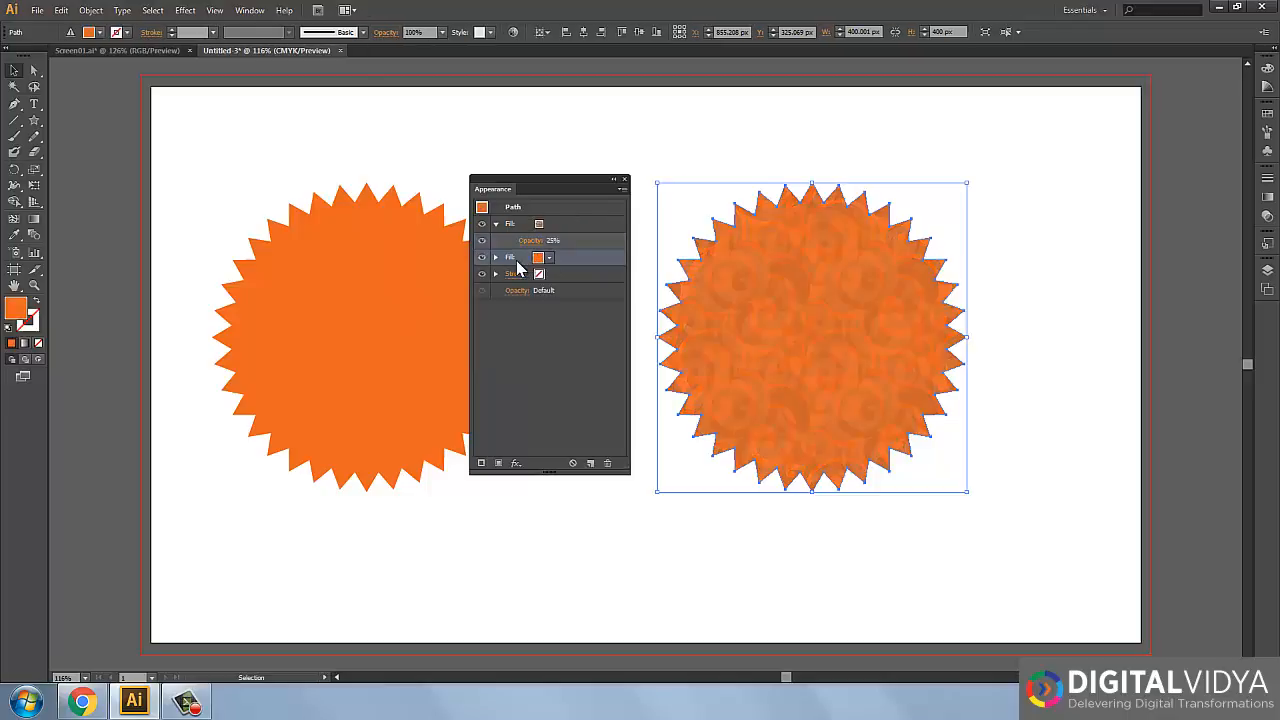
{"action": "left_click", "coordinate": [499, 464]}
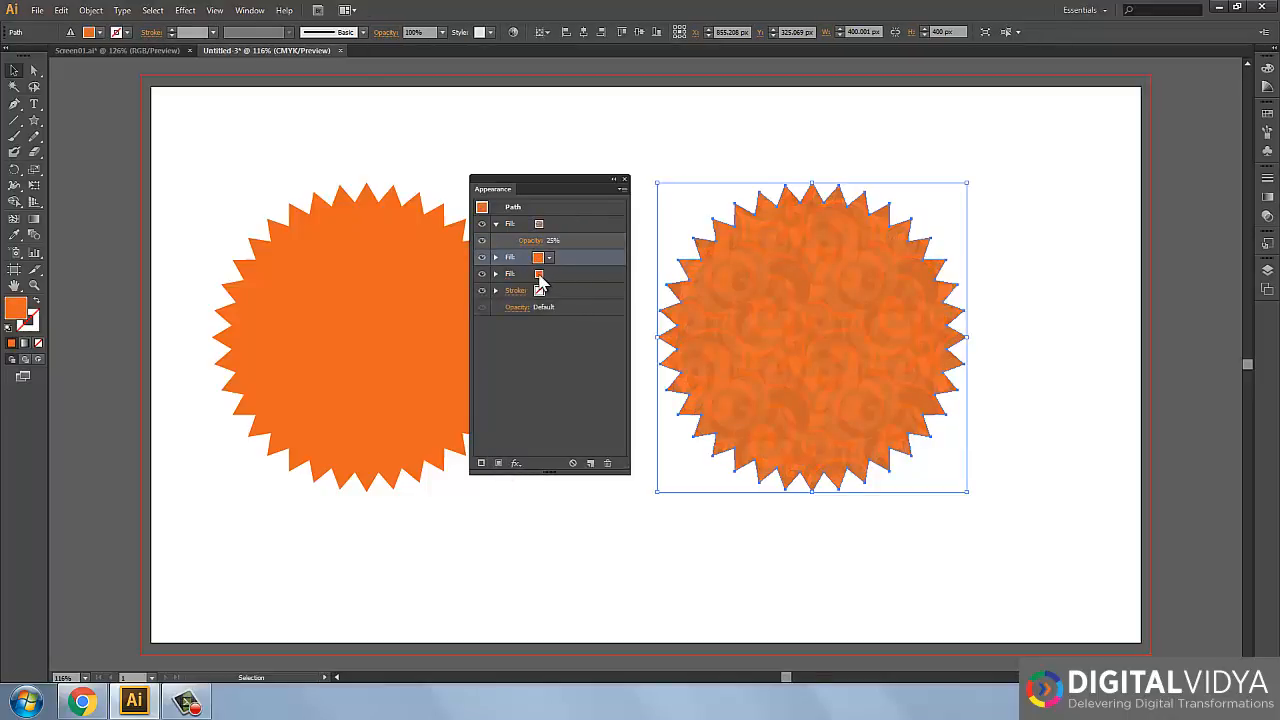
{"action": "left_click", "coordinate": [539, 275]}
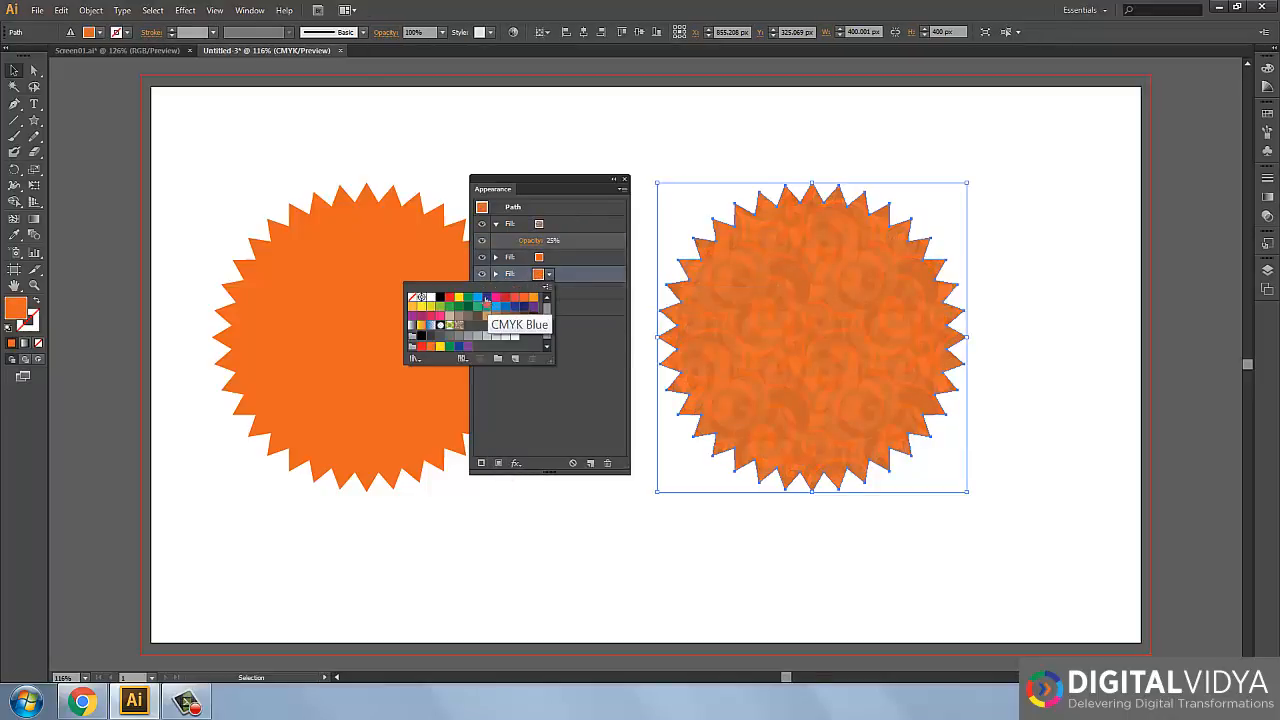
{"action": "left_click", "coordinate": [486, 298]}
{"action": "left_click", "coordinate": [592, 266]}
Step: Set the opacity of the right star's middle orange fill to 50%
{"action": "left_click", "coordinate": [503, 259]}
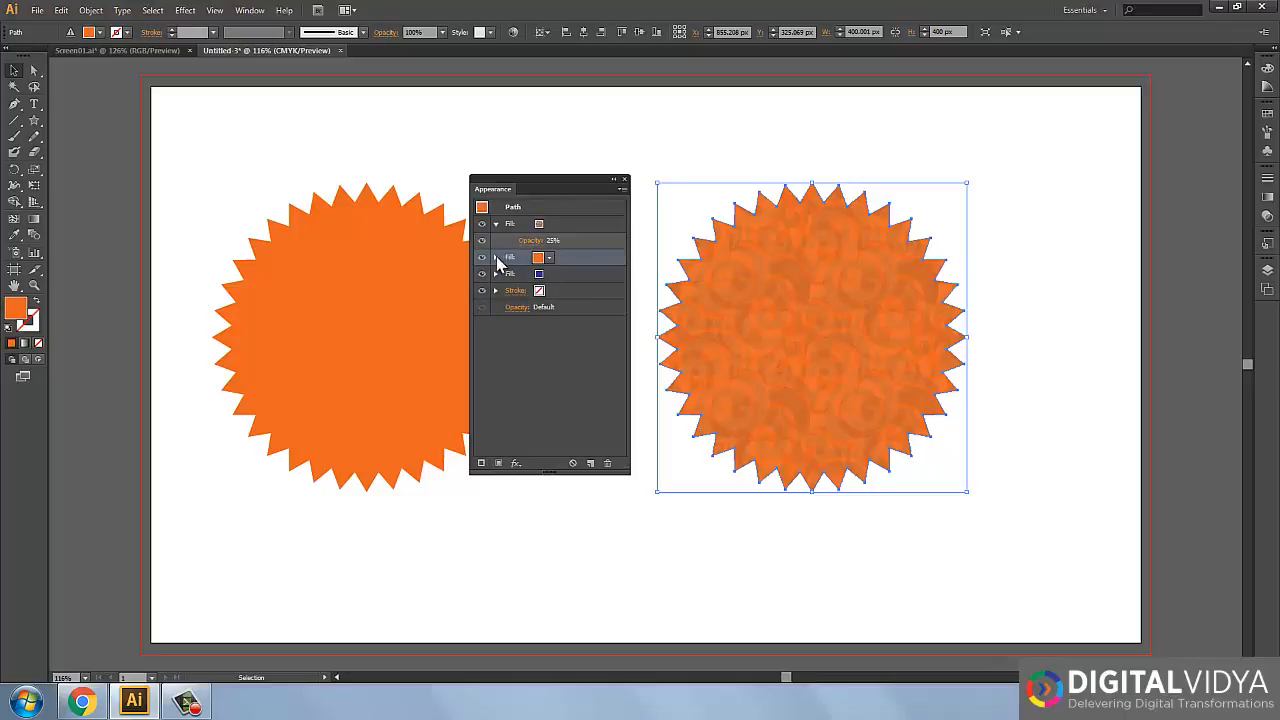
{"action": "left_click", "coordinate": [496, 258]}
{"action": "left_click", "coordinate": [532, 274]}
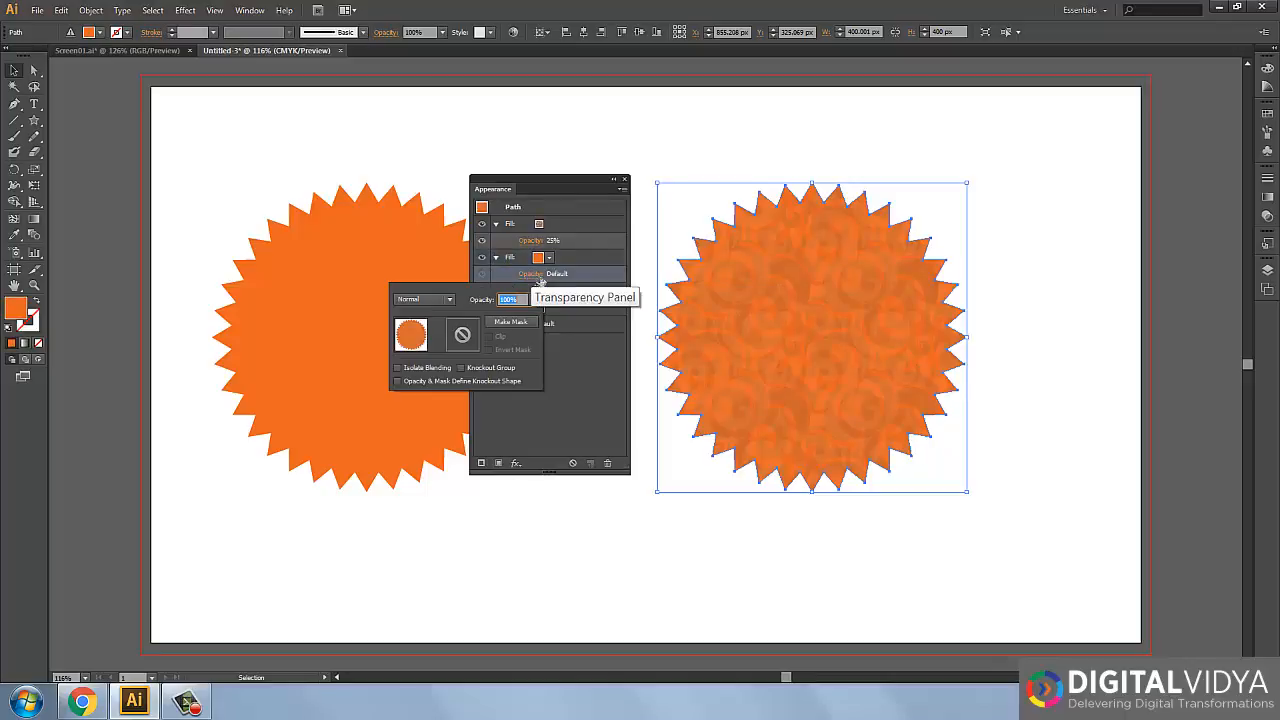
{"action": "left_click", "coordinate": [512, 296]}
{"action": "type", "text": "50"}
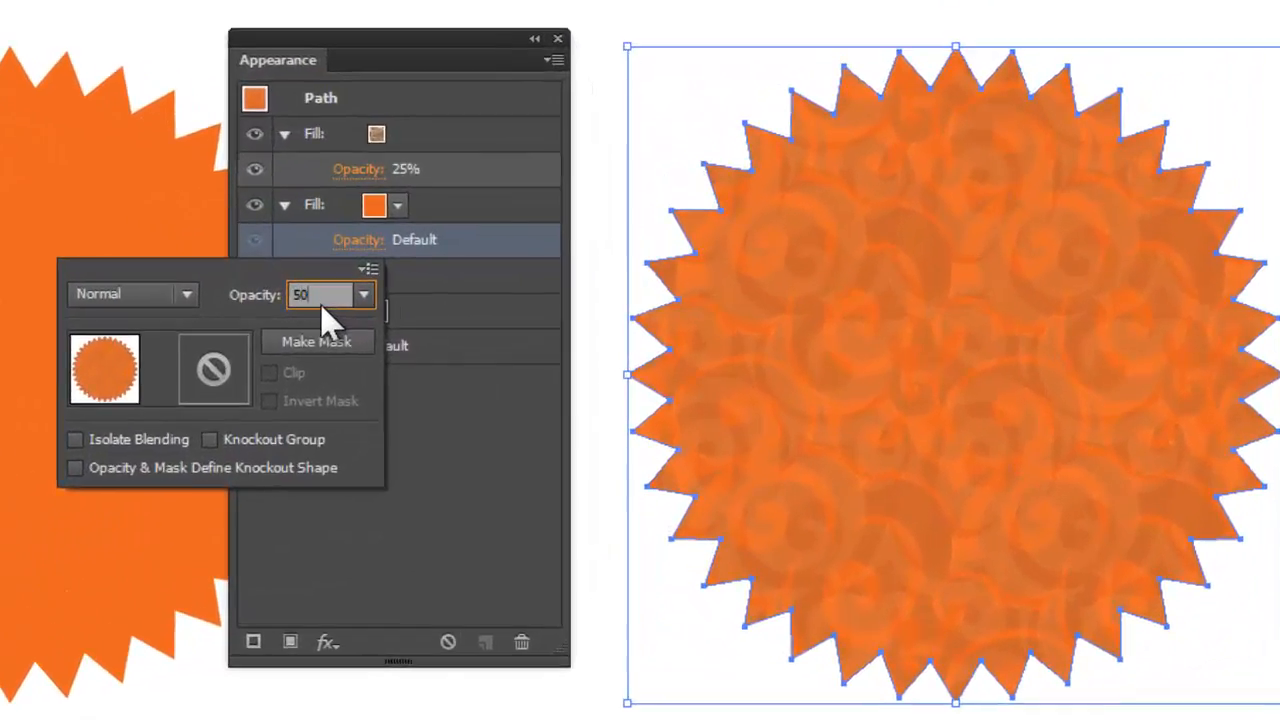
{"action": "key", "text": "Return"}
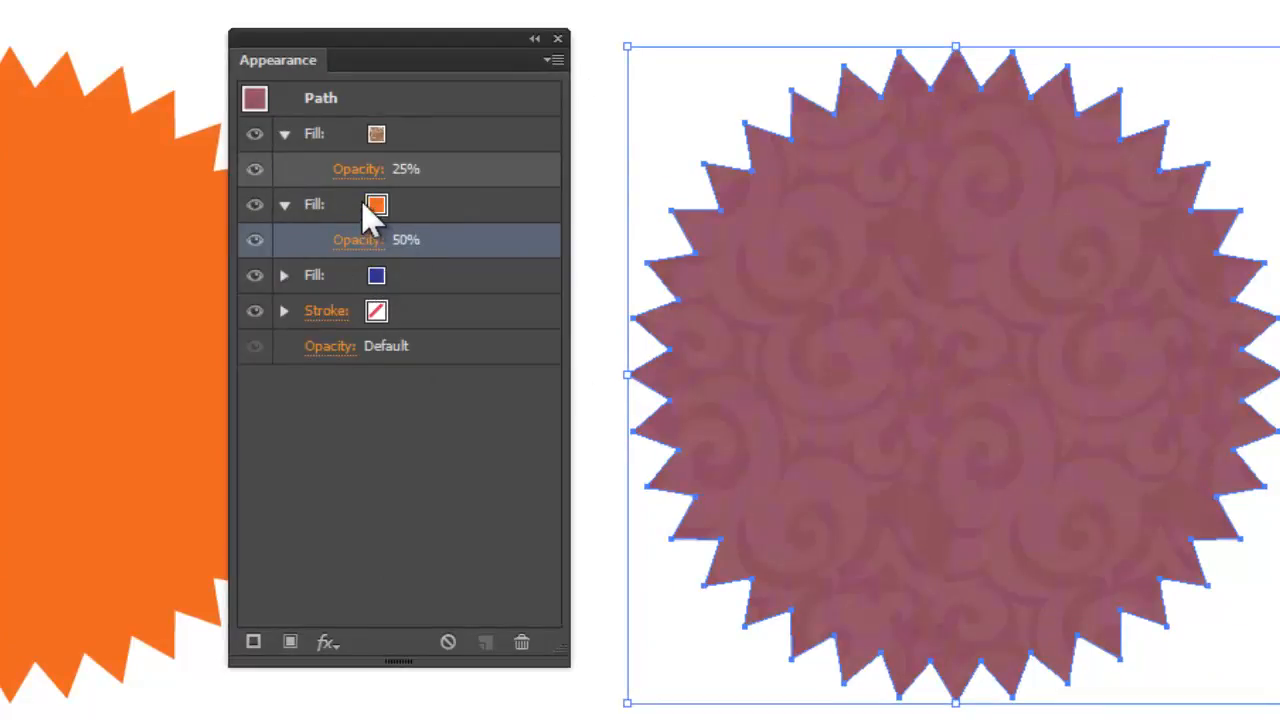
Step: Apply the Texturizer effect to the Pompadour pattern fill, using the Canvas texture with 100% scaling, relief 4 and top light
{"action": "left_click", "coordinate": [338, 130]}
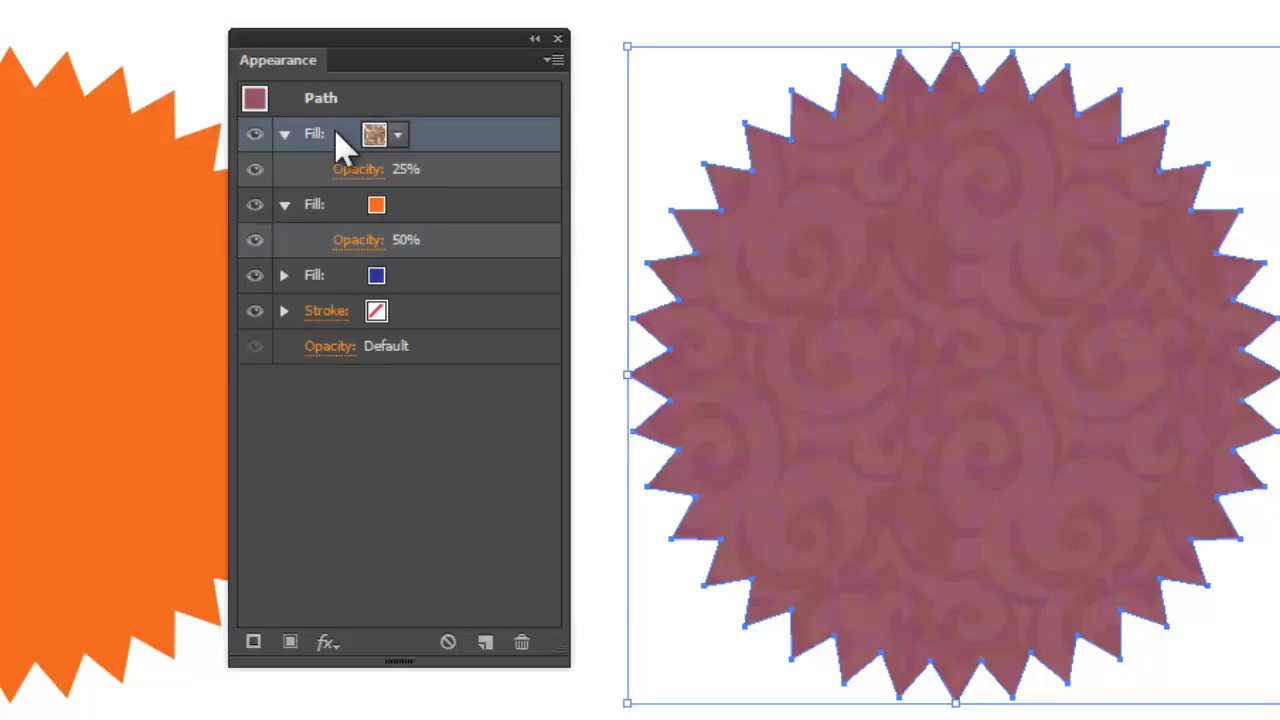
{"action": "left_click", "coordinate": [327, 642]}
{"action": "mouse_move", "coordinate": [406, 575]}
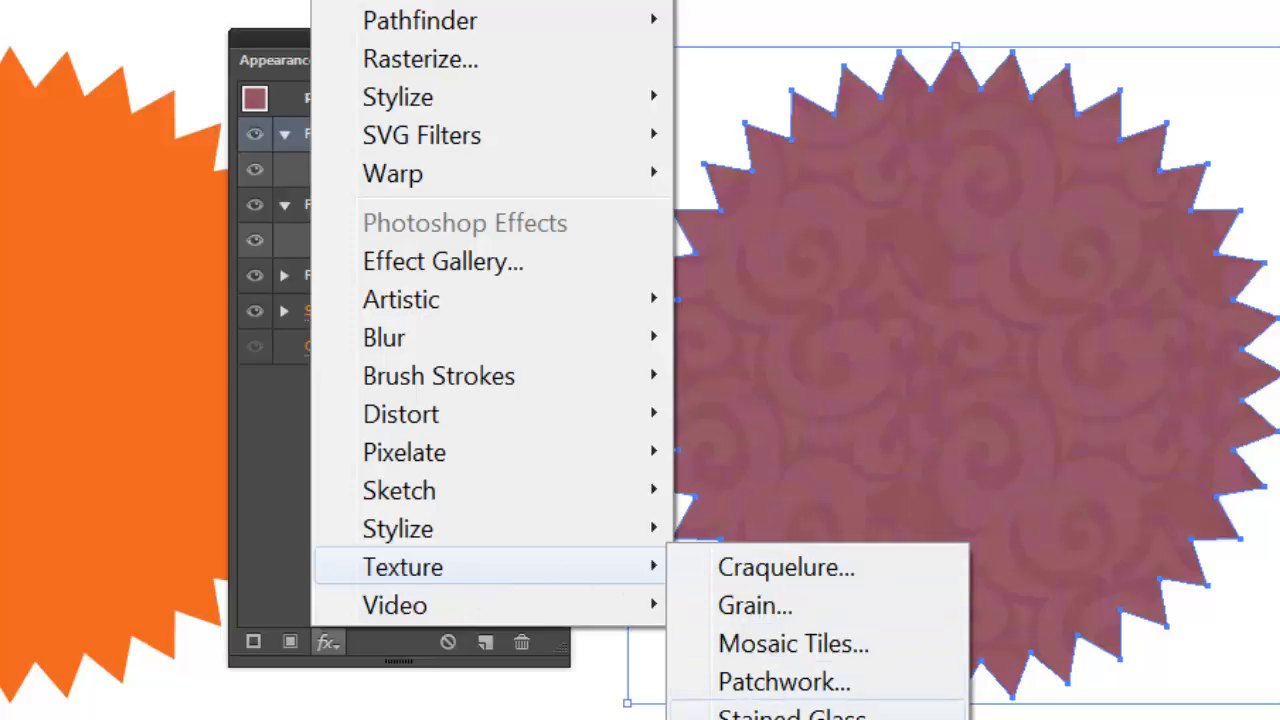
{"action": "left_click", "coordinate": [778, 719]}
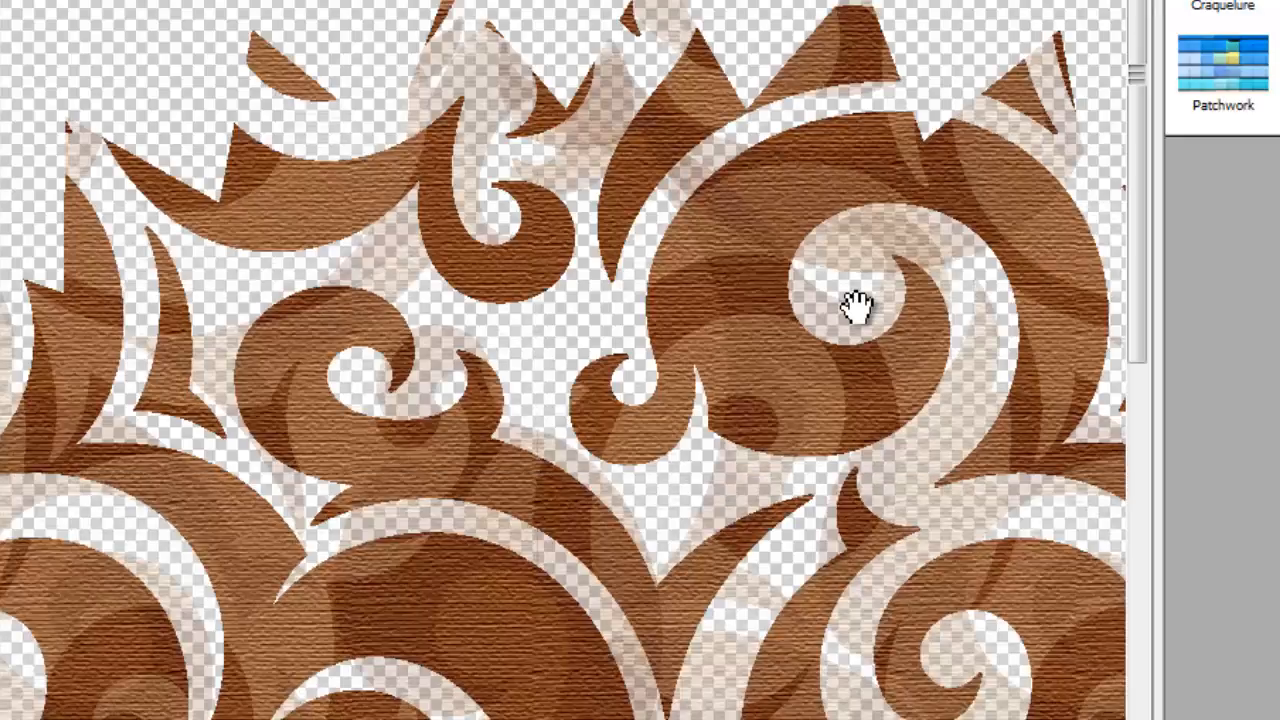
{"action": "left_click_drag", "start_coordinate": [548, 571], "coordinate": [223, 366]}
{"action": "left_click_drag", "start_coordinate": [384, 650], "coordinate": [182, 386]}
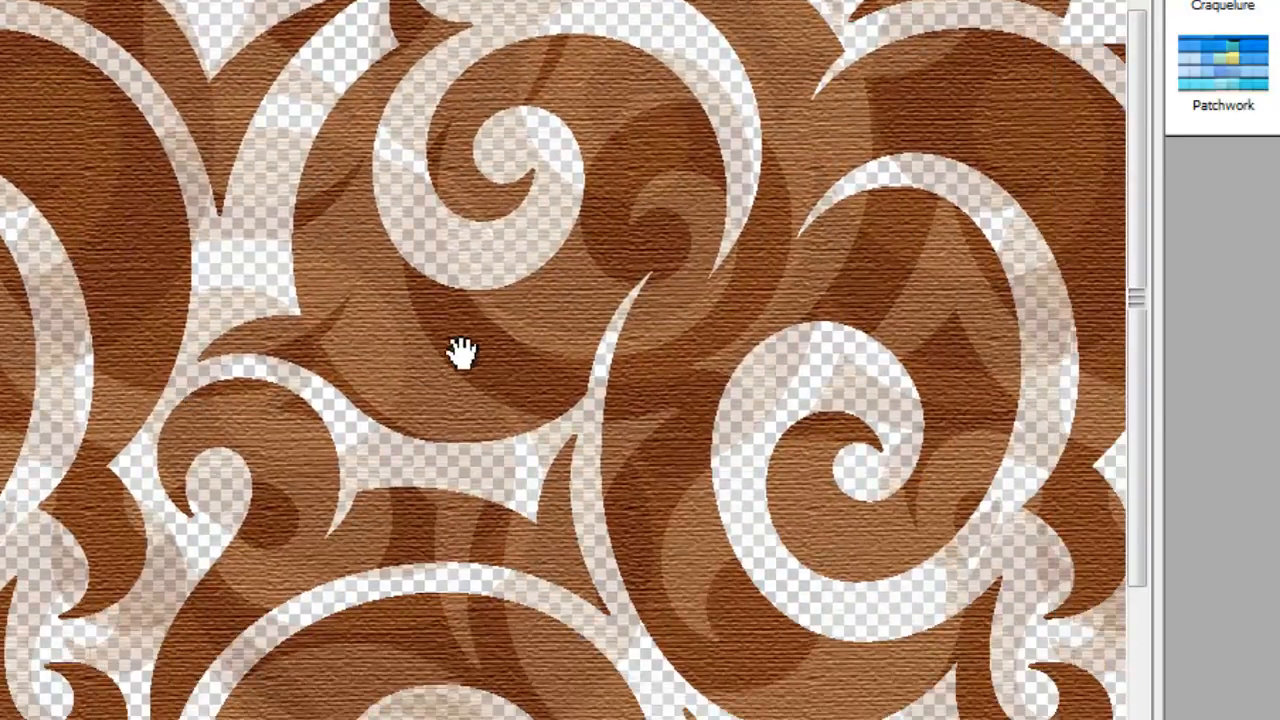
{"action": "left_click_drag", "start_coordinate": [512, 353], "coordinate": [464, 308]}
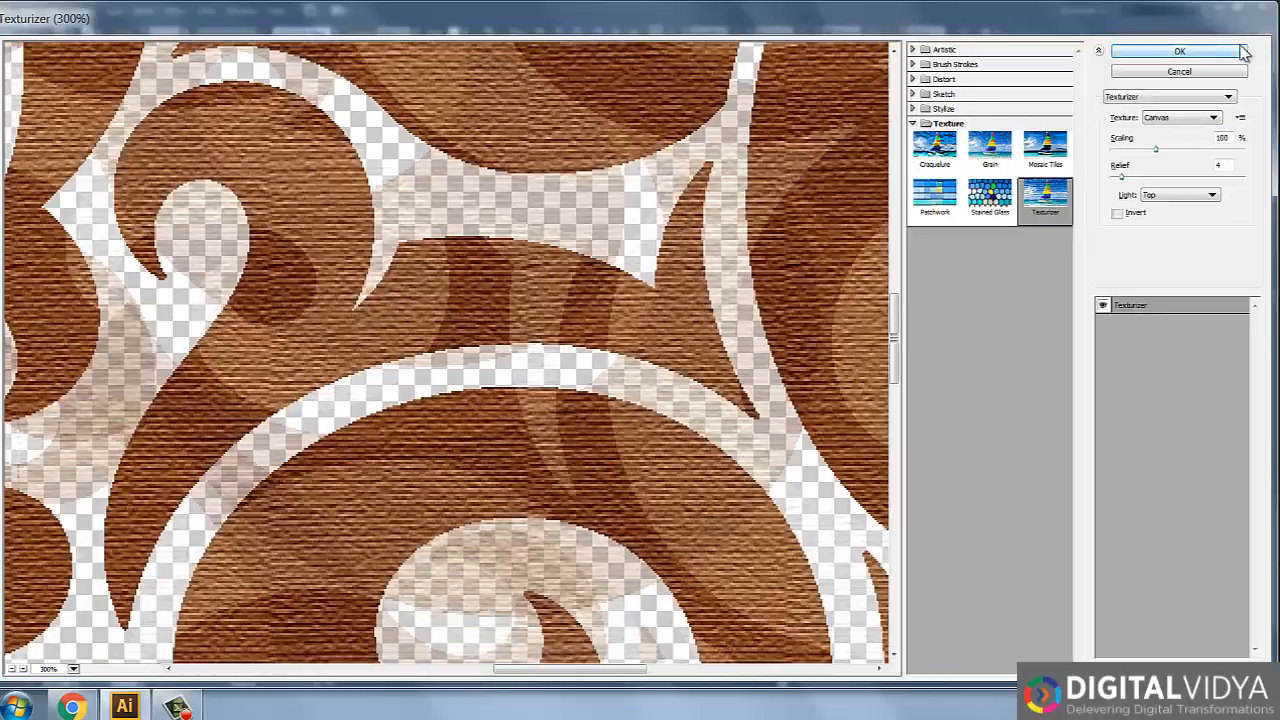
{"action": "left_click", "coordinate": [1243, 52]}
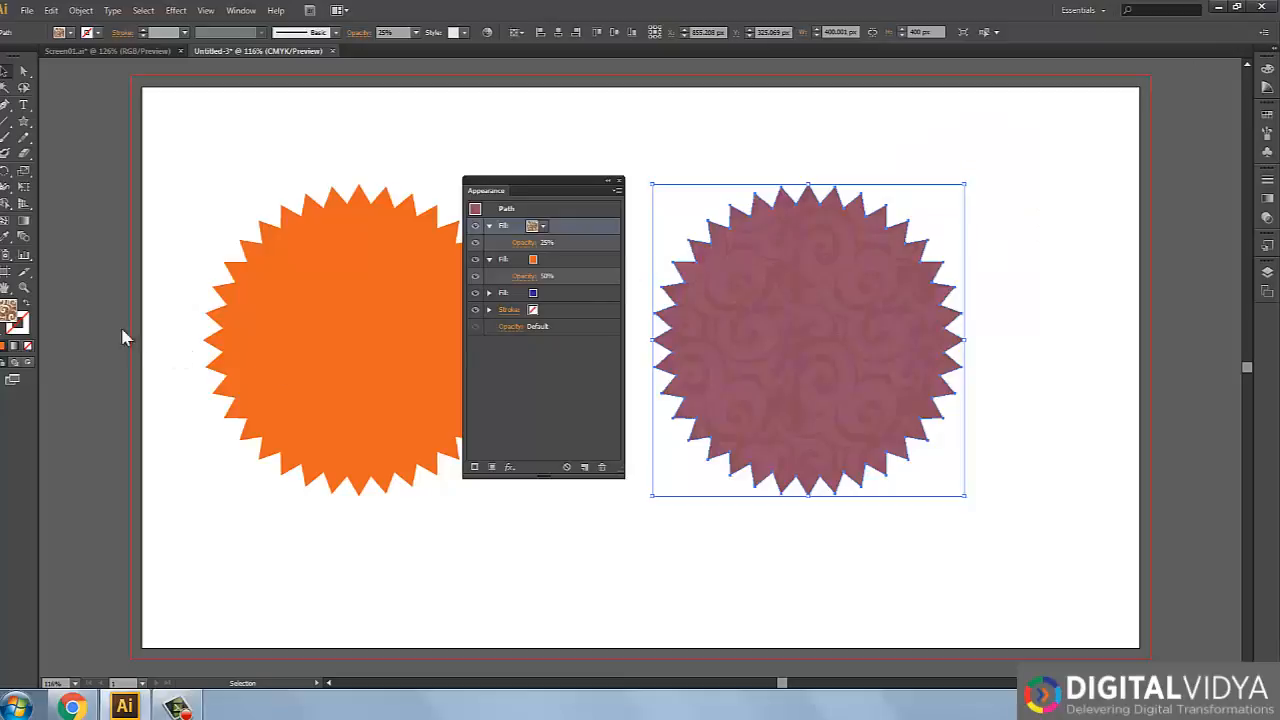
Step: Zoom in closely on the right star to examine the canvas texture on its pattern fill
{"action": "left_click", "coordinate": [25, 287]}
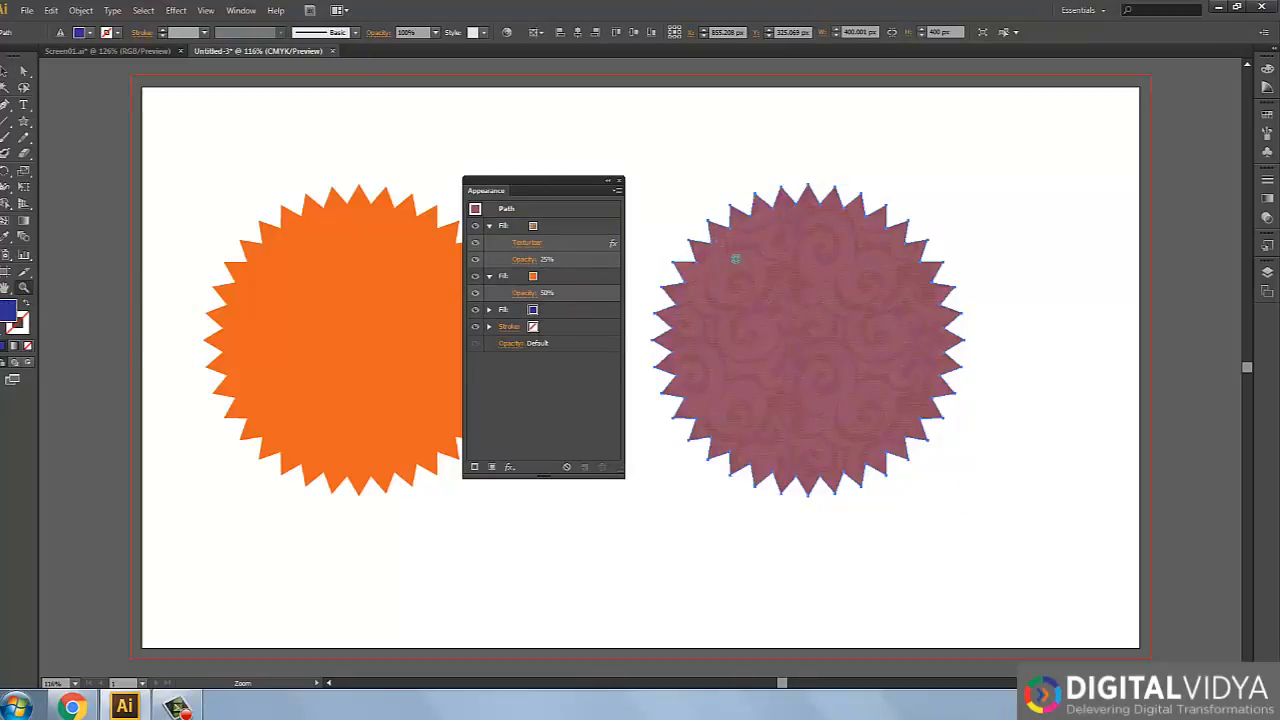
{"action": "left_click", "coordinate": [879, 370]}
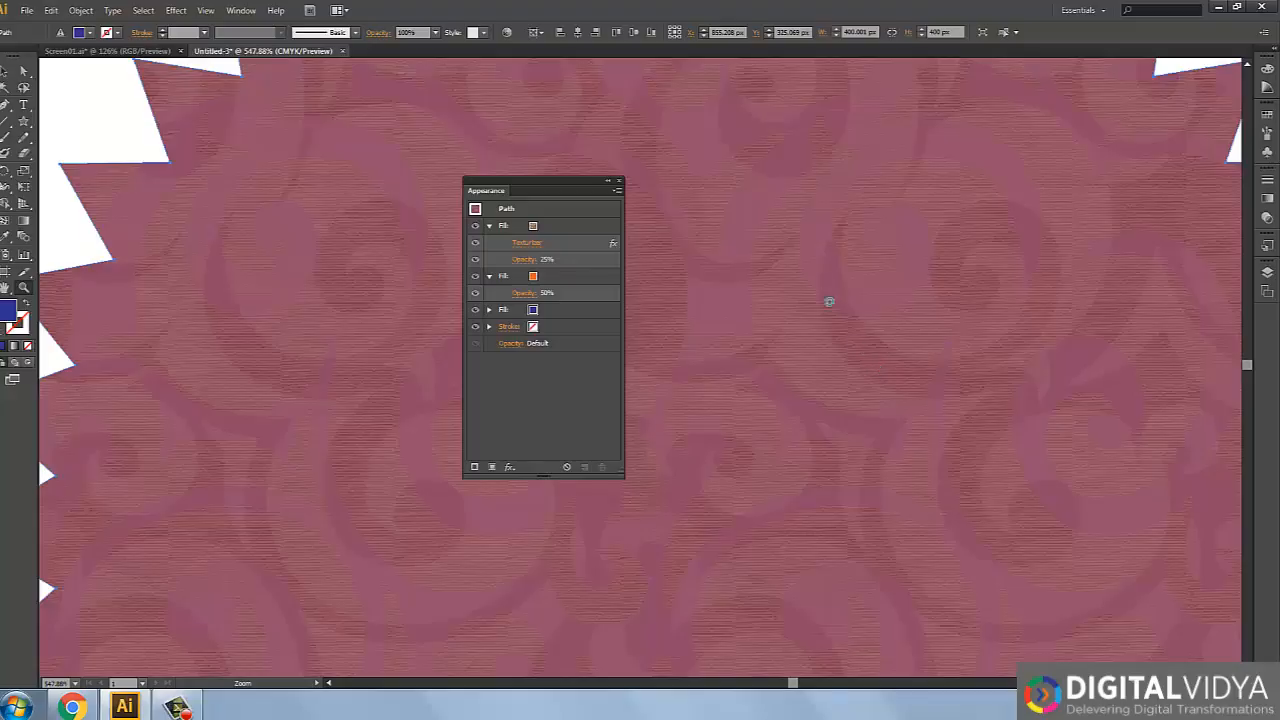
{"action": "left_click", "coordinate": [980, 415]}
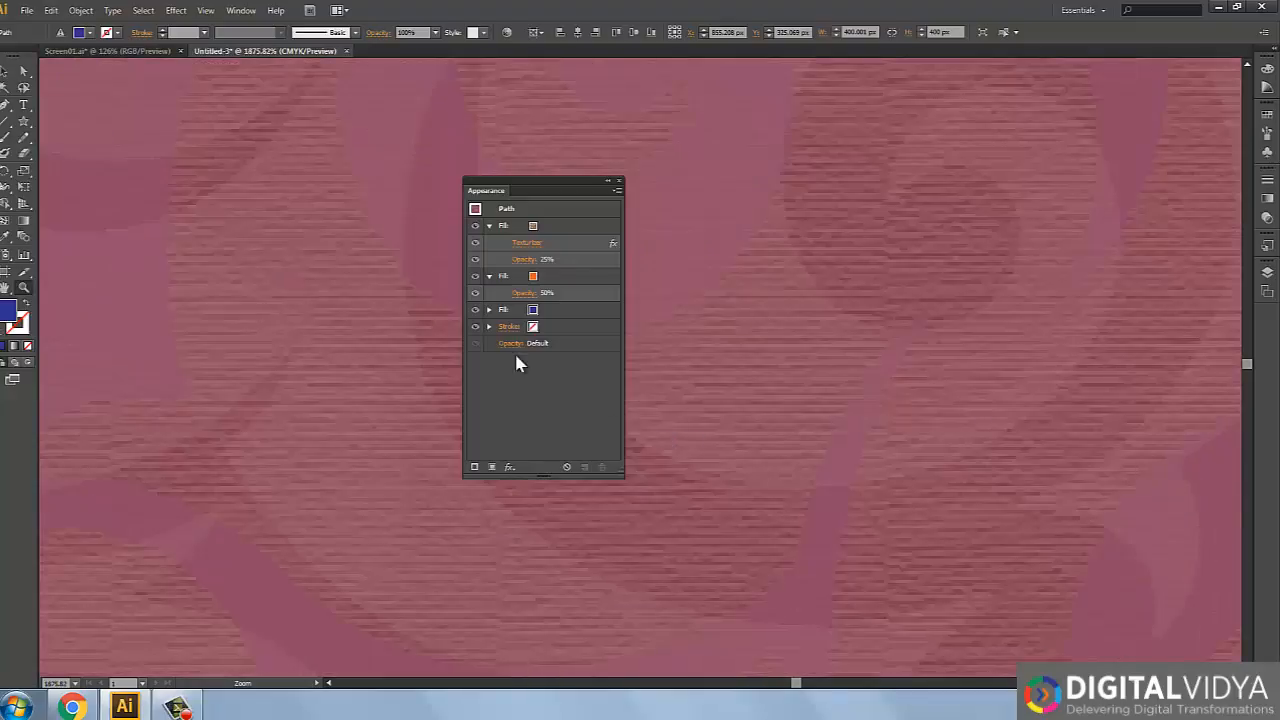
Step: Hide the star's lowest blue fill to compare the blended colours without it, and show the fill again
{"action": "left_click", "coordinate": [476, 312]}
{"action": "left_click", "coordinate": [476, 312]}
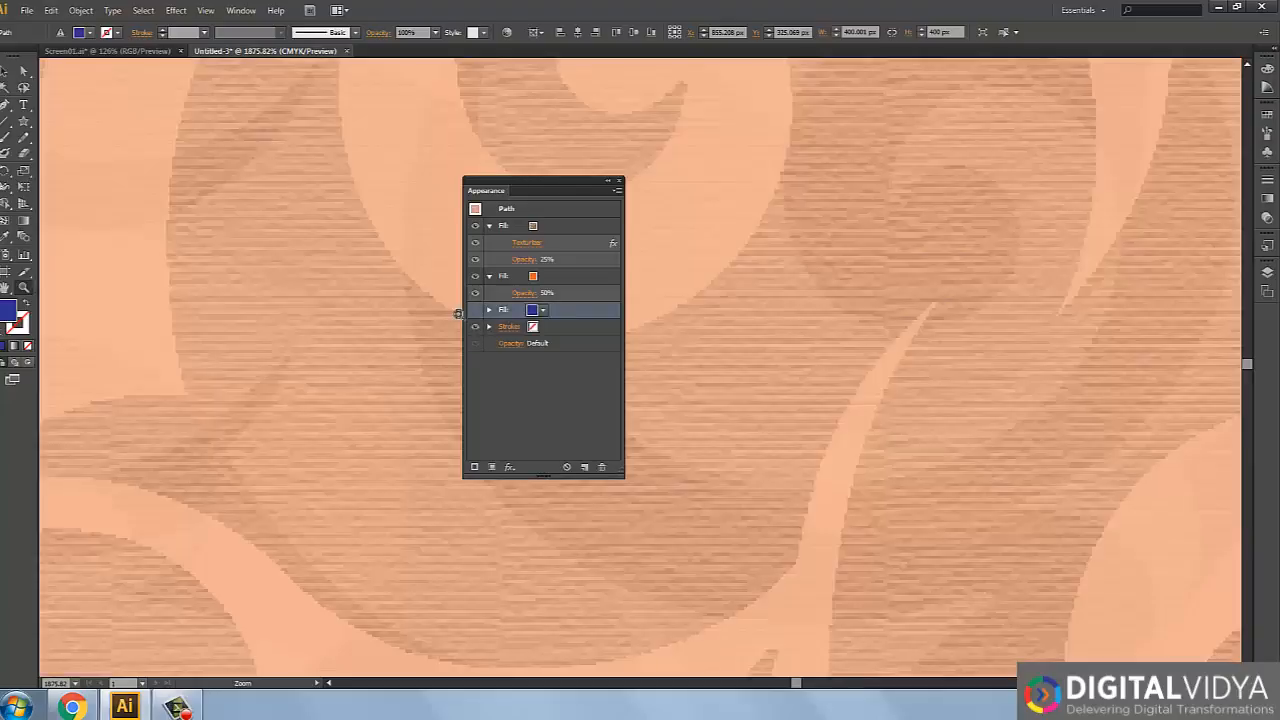
{"action": "left_click", "coordinate": [6, 71]}
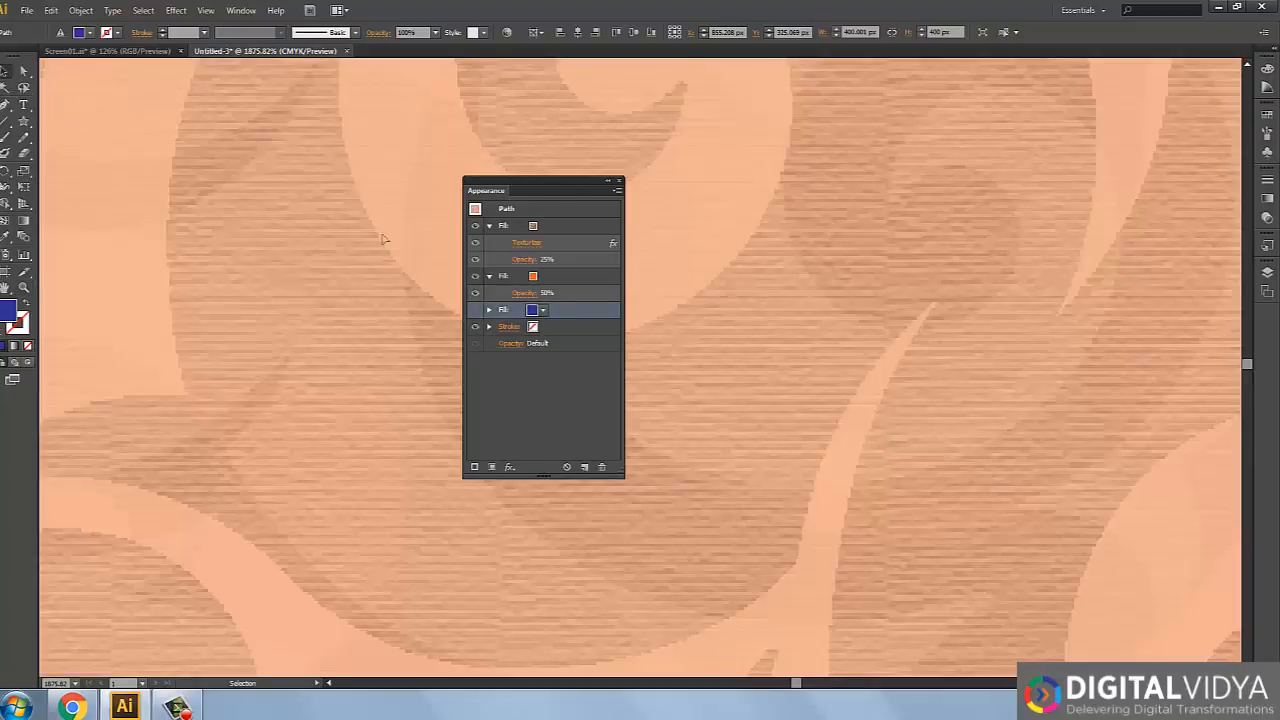
{"action": "left_click", "coordinate": [479, 323]}
Step: Add a new stroke above the star's pattern fill and colour it cyan
{"action": "key", "text": "ctrl+minus"}
{"action": "key", "text": "ctrl+minus"}
{"action": "key", "text": "ctrl+minus"}
{"action": "key", "text": "ctrl+minus"}
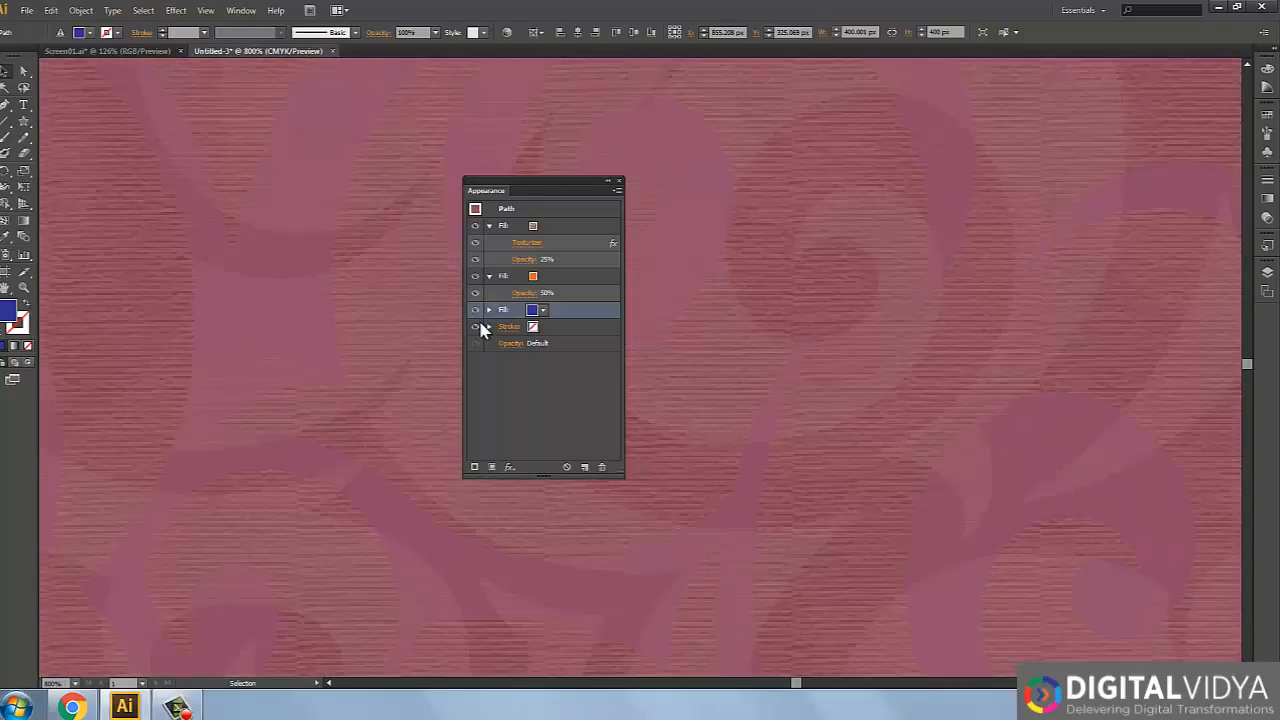
{"action": "scroll", "coordinate": [330, 264], "scroll_direction": "left", "scroll_amount": 2}
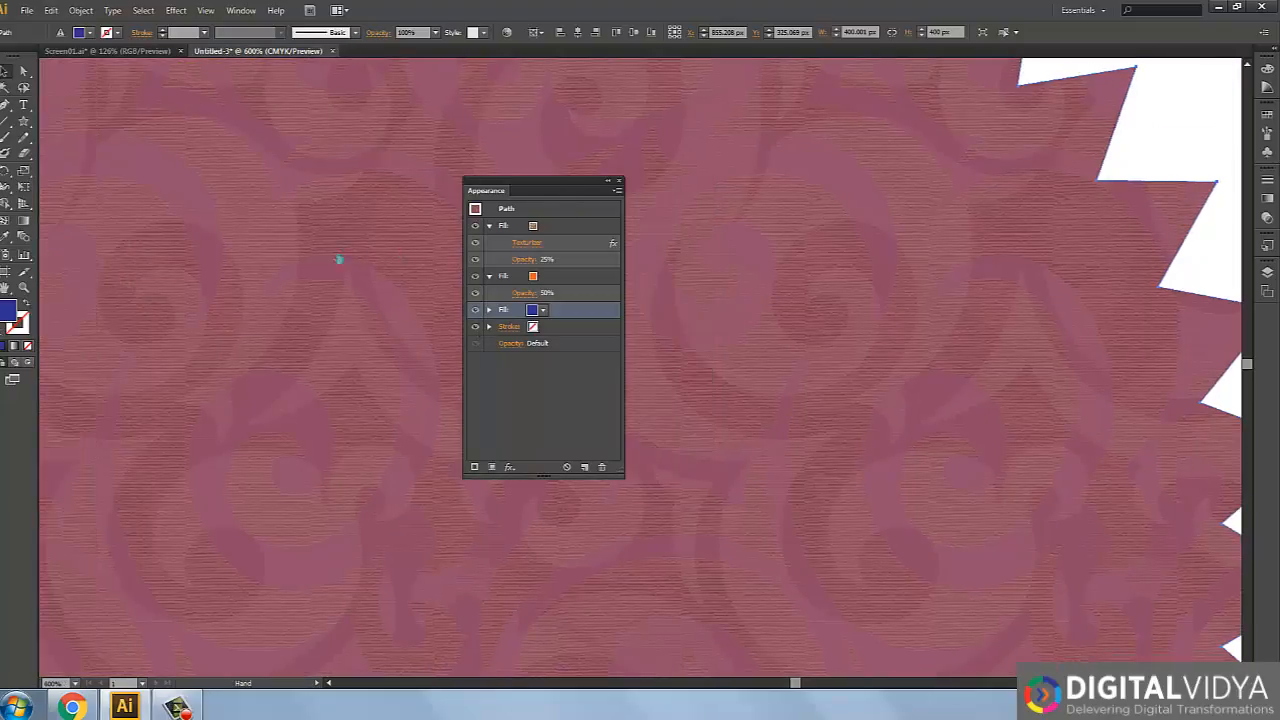
{"action": "scroll", "coordinate": [335, 268], "scroll_direction": "down", "scroll_amount": 3}
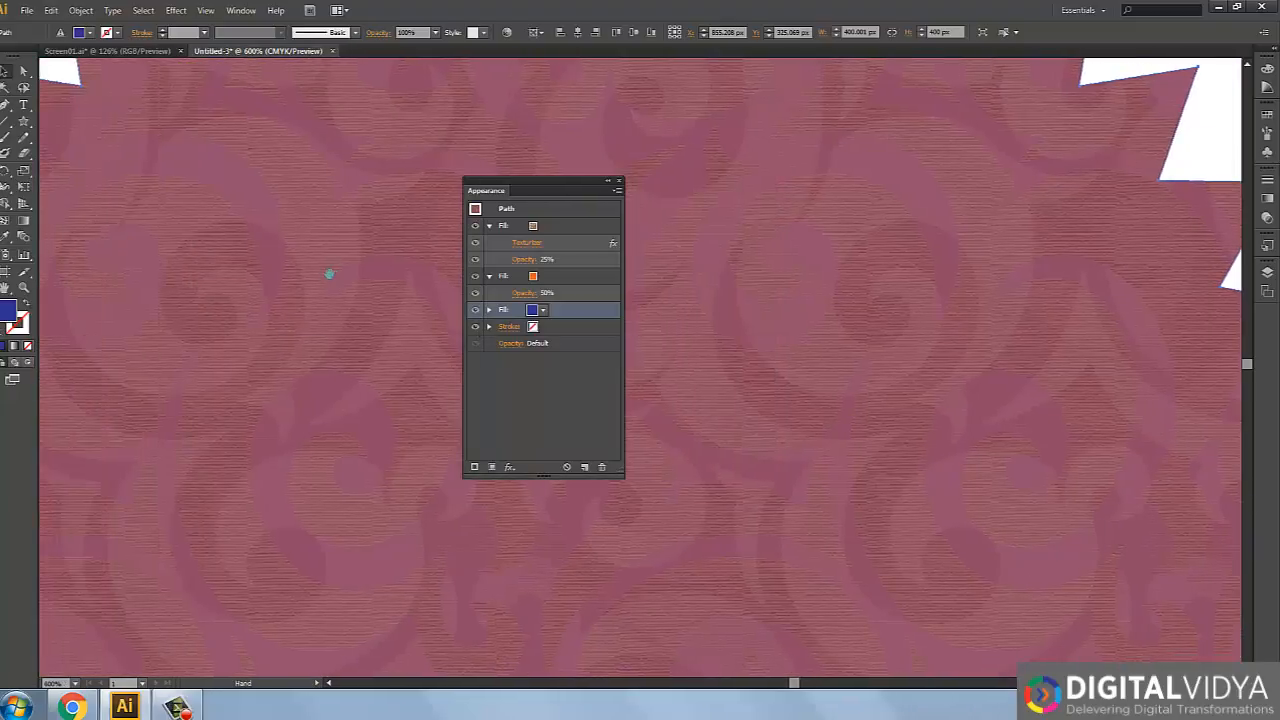
{"action": "left_click", "coordinate": [514, 228]}
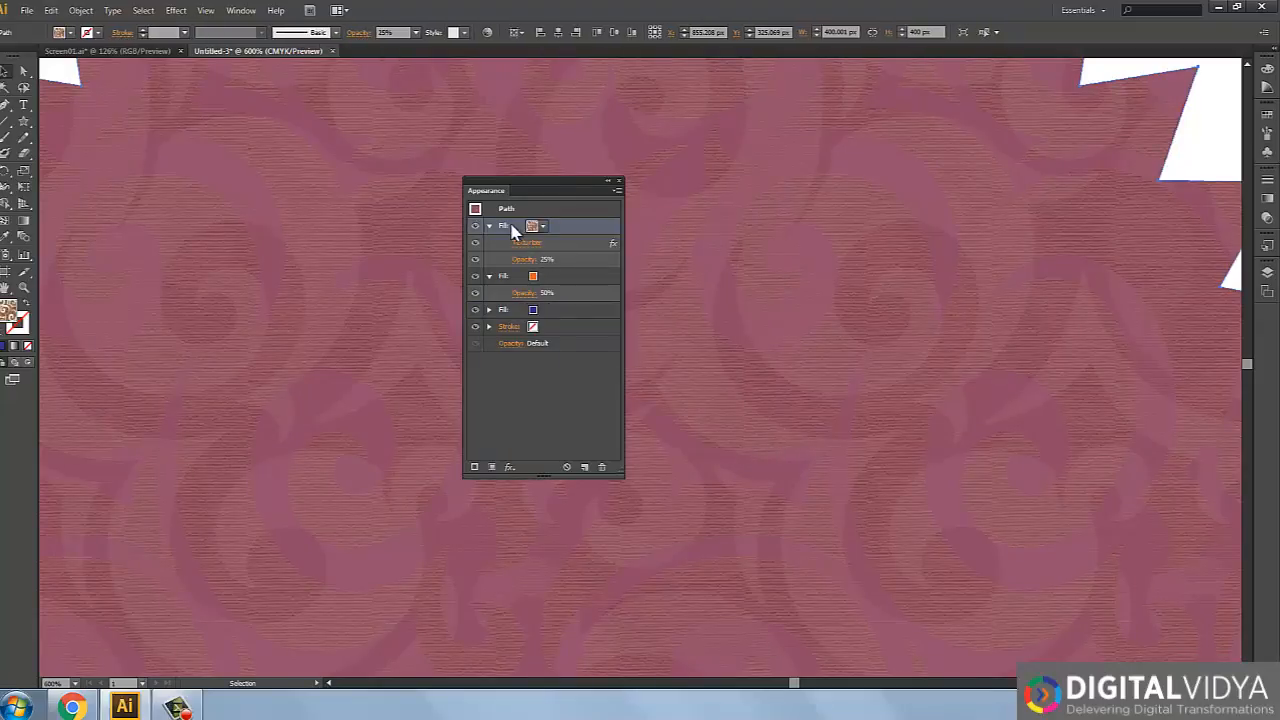
{"action": "left_click", "coordinate": [475, 467]}
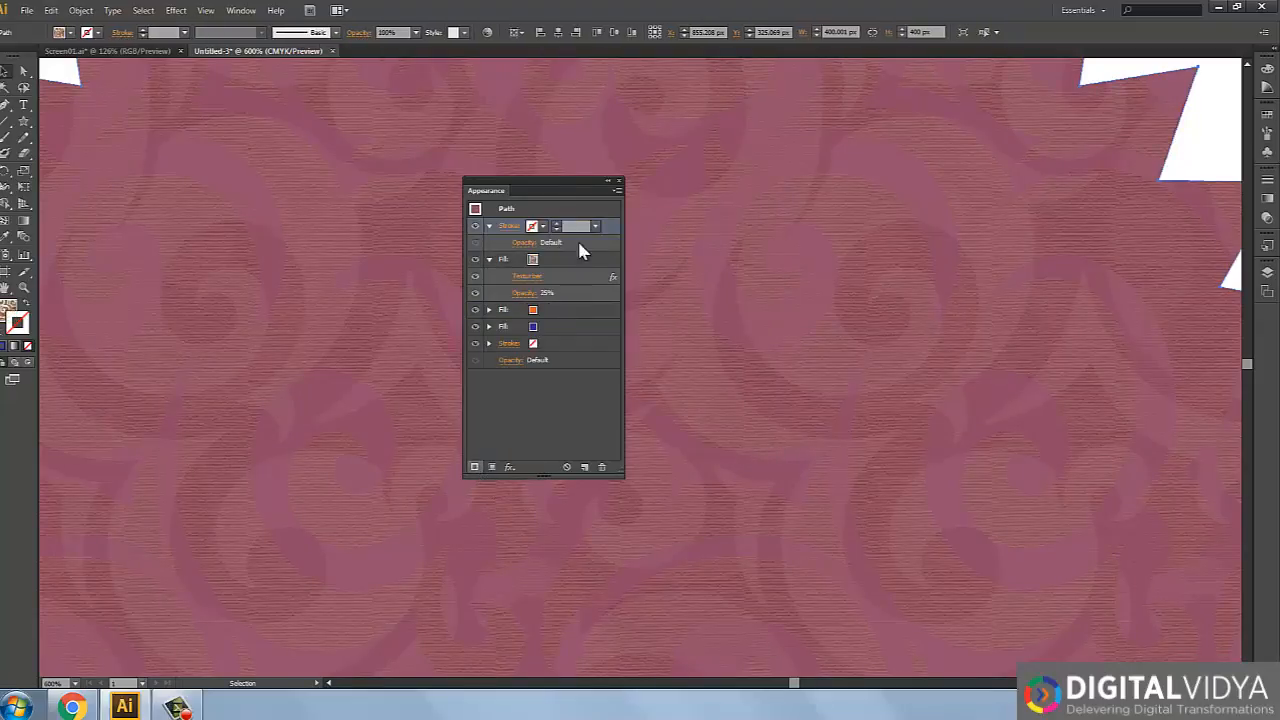
{"action": "left_click", "coordinate": [541, 230]}
{"action": "left_click", "coordinate": [432, 249]}
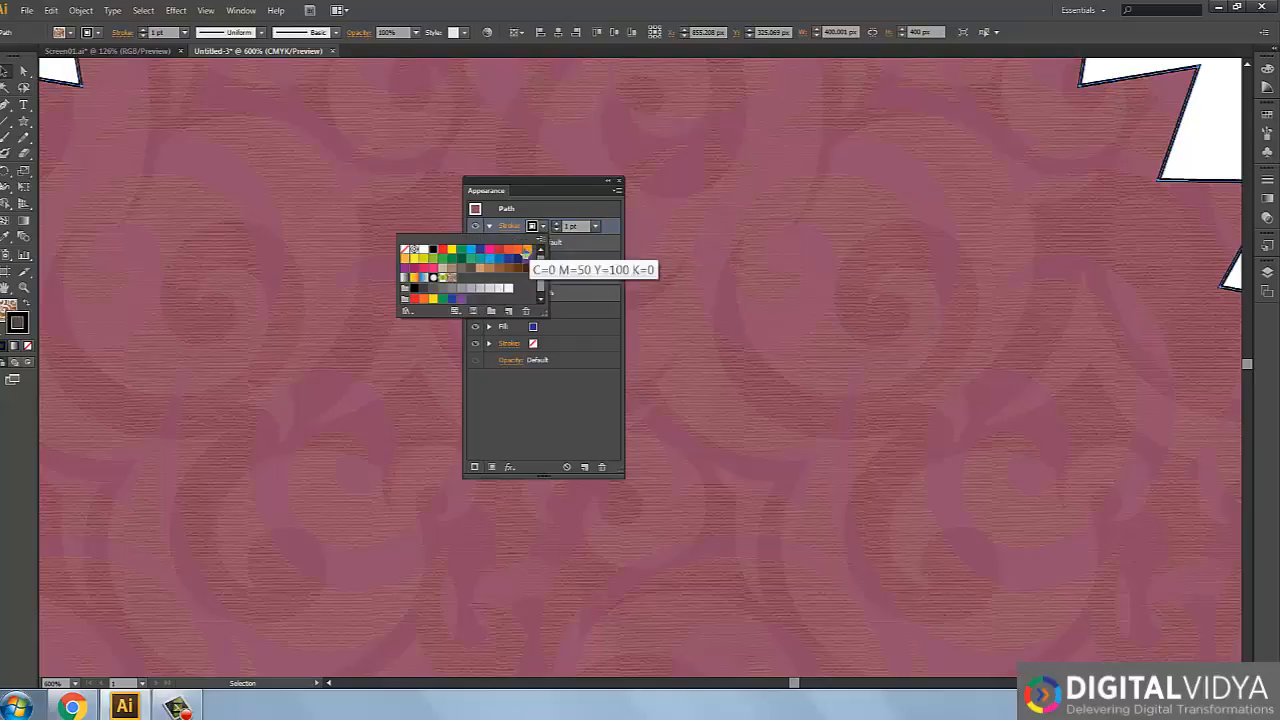
{"action": "left_click", "coordinate": [472, 250]}
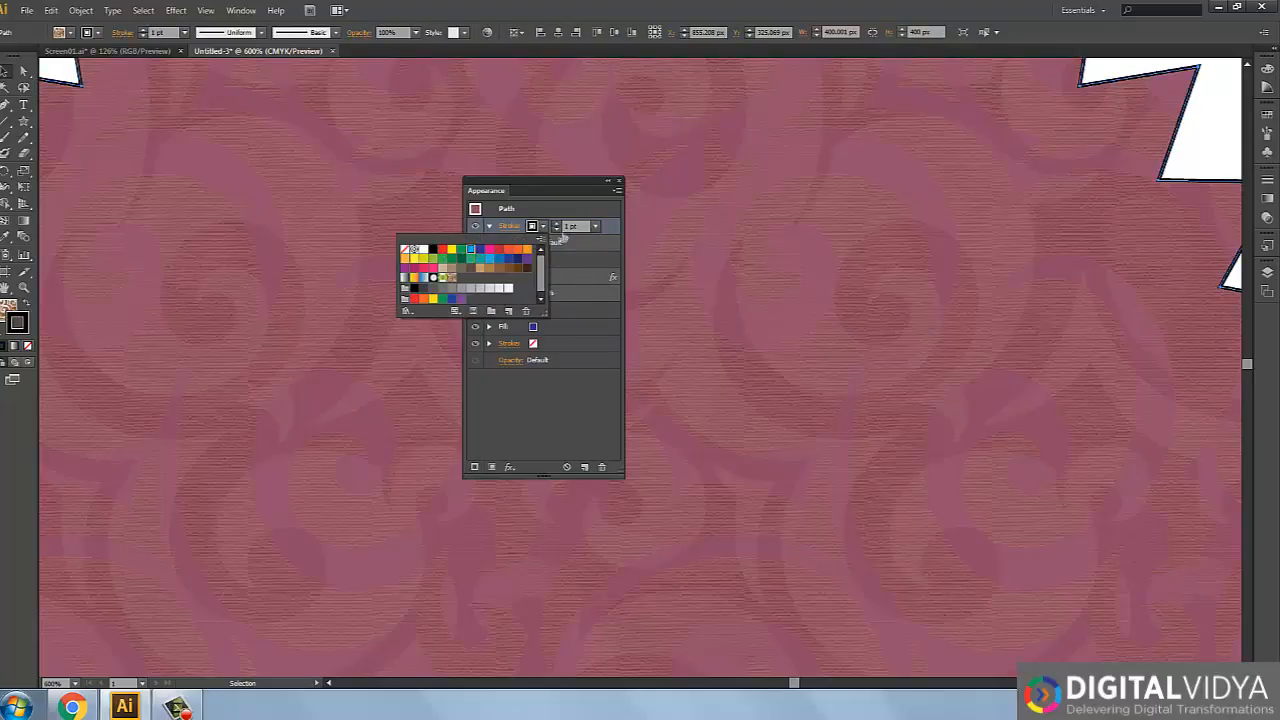
Step: Try thicker weights on the star's cyan stroke and set its weight to 2 pt
{"action": "left_click", "coordinate": [556, 228]}
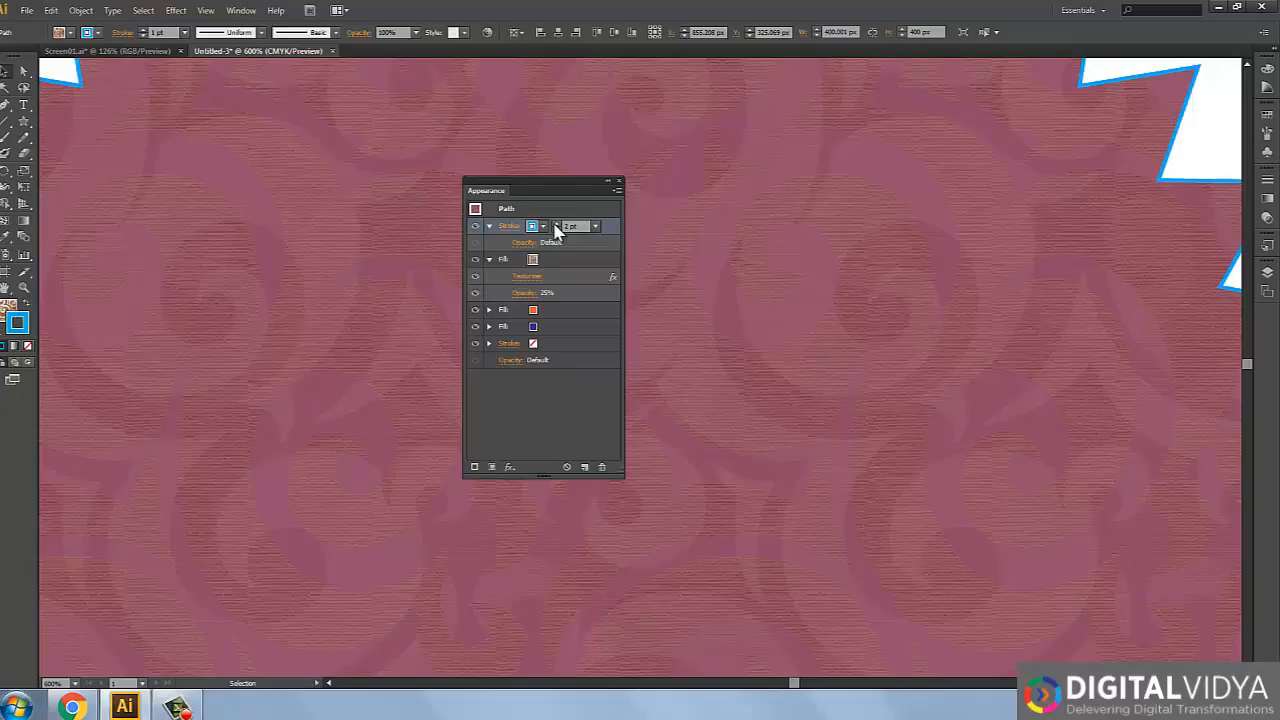
{"action": "left_click", "coordinate": [556, 228]}
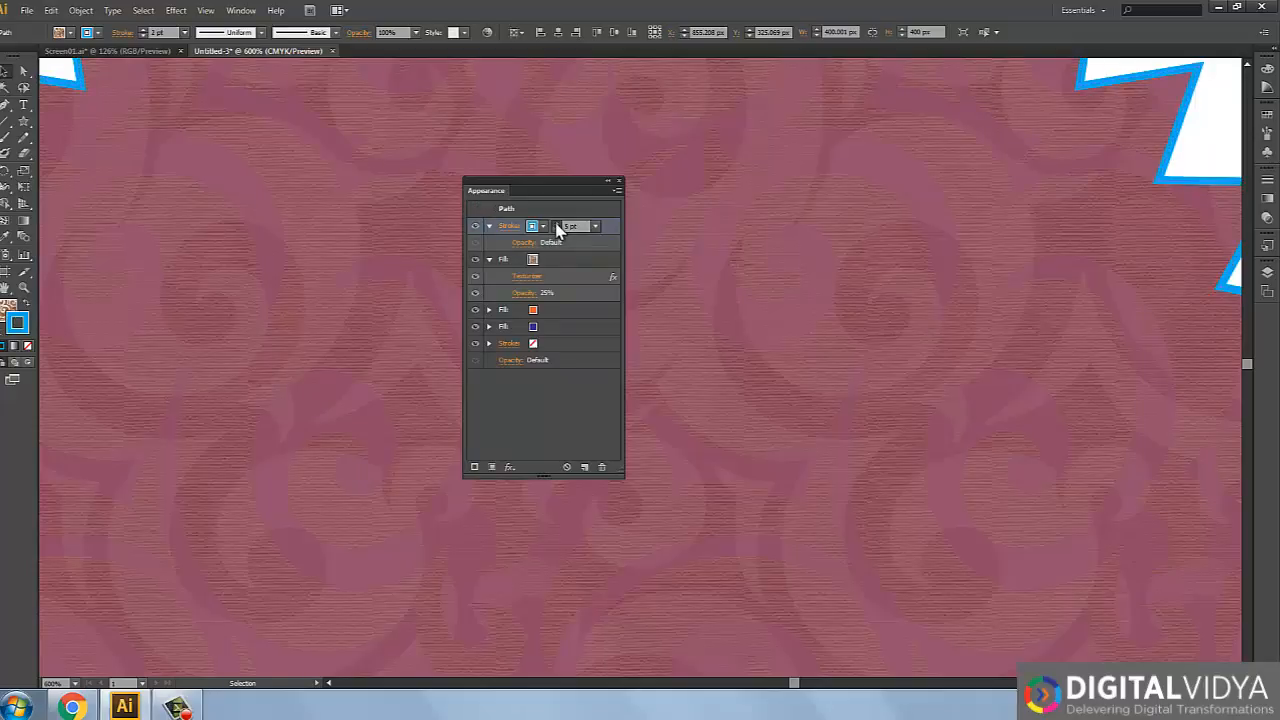
{"action": "key", "text": "ctrl+minus"}
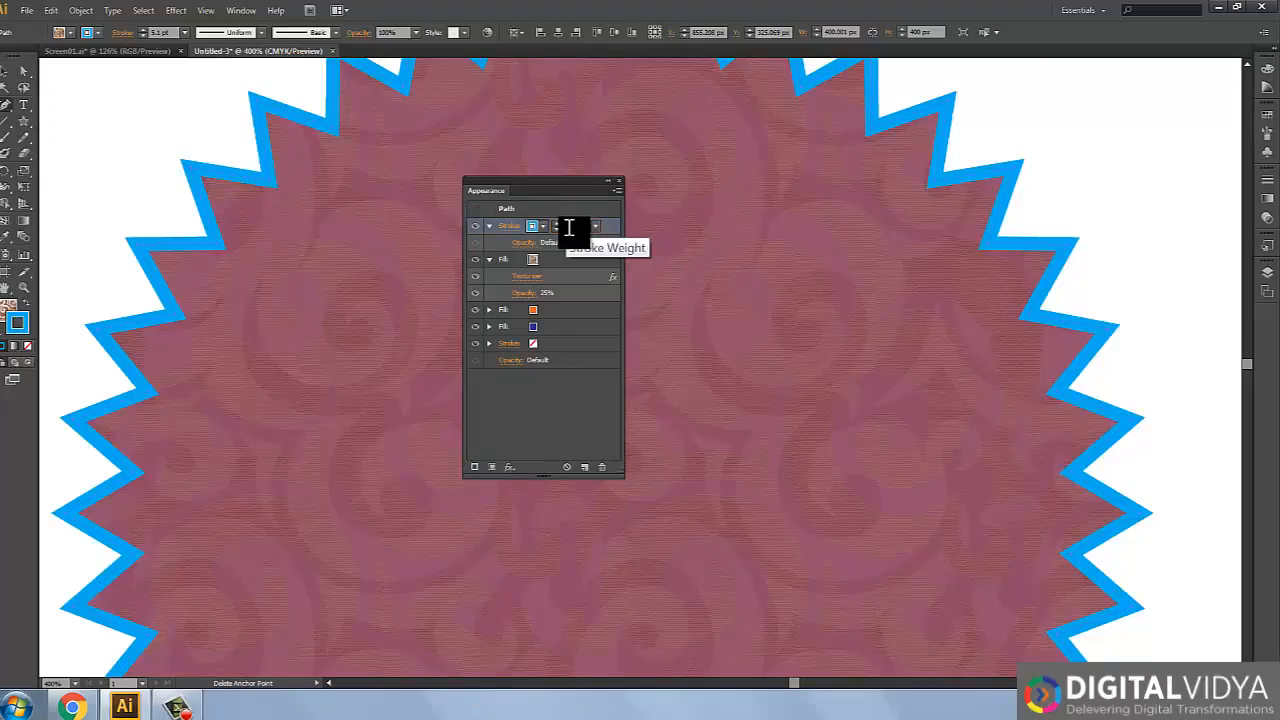
Step: Add a second stroke above the cyan one, colour it dark blue and set its weight to 6 pt
{"action": "left_click", "coordinate": [475, 467]}
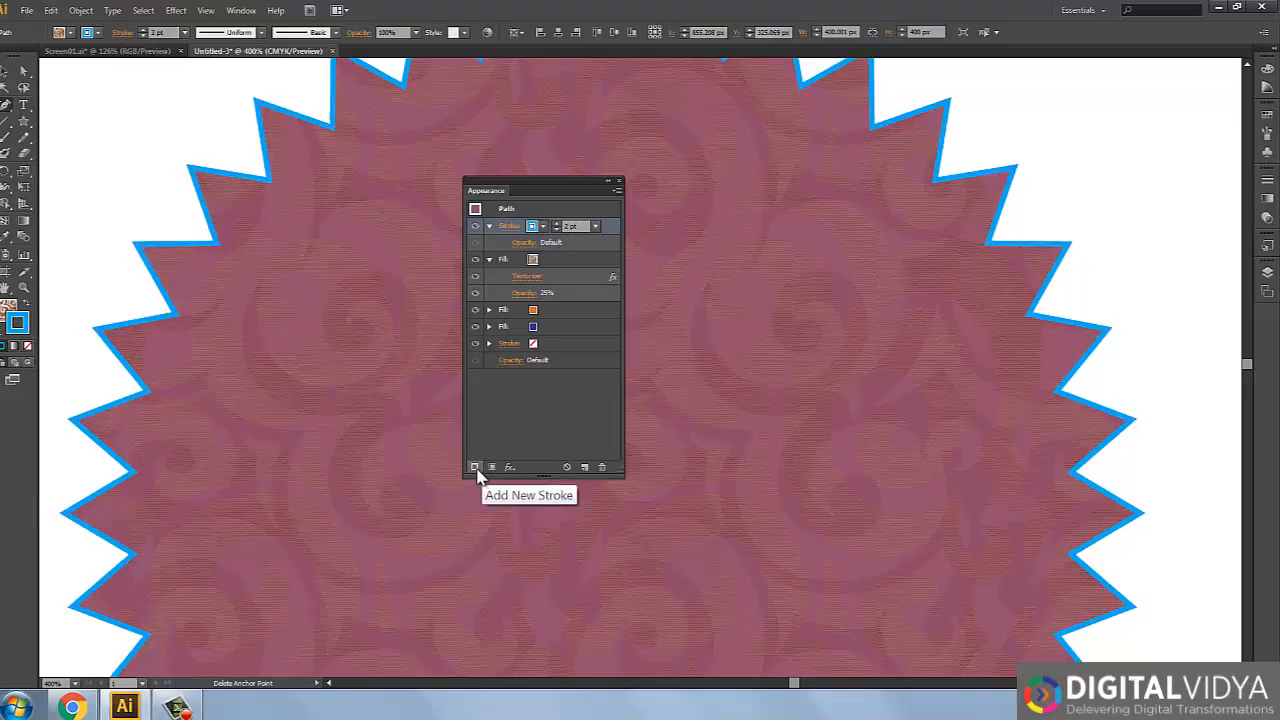
{"action": "left_click", "coordinate": [543, 227]}
{"action": "left_click", "coordinate": [508, 258]}
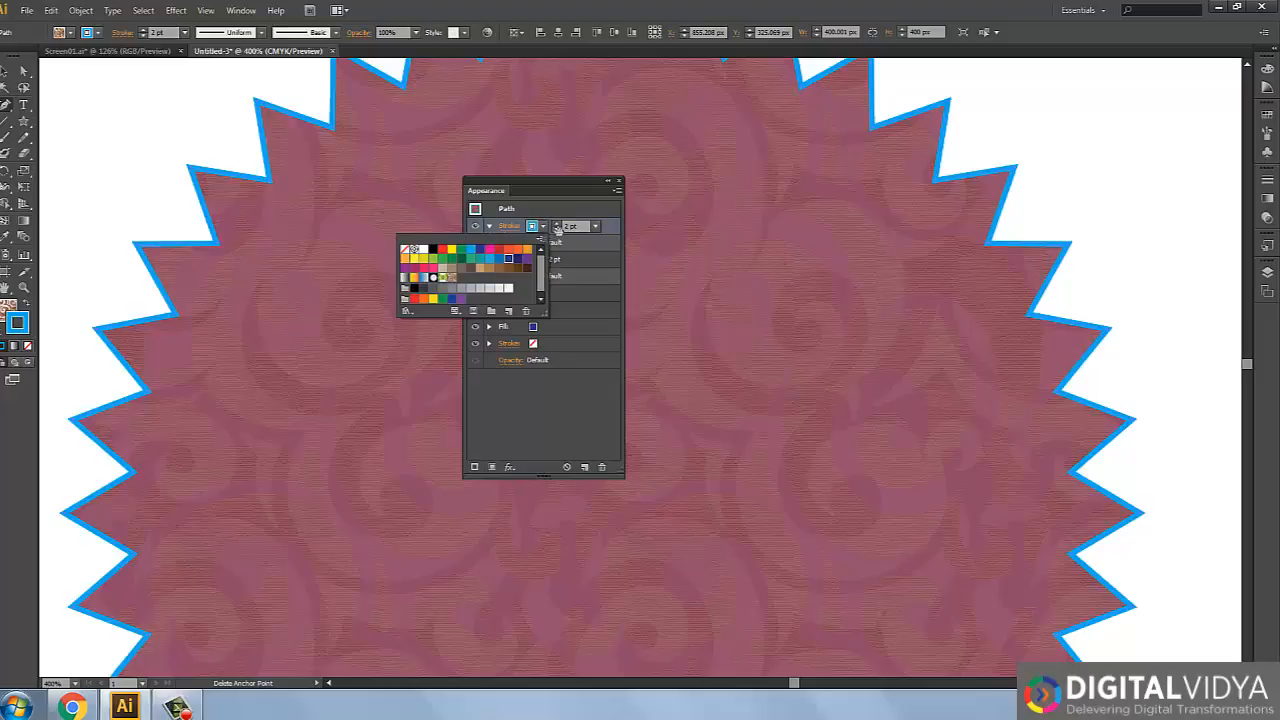
{"action": "left_click", "coordinate": [557, 228]}
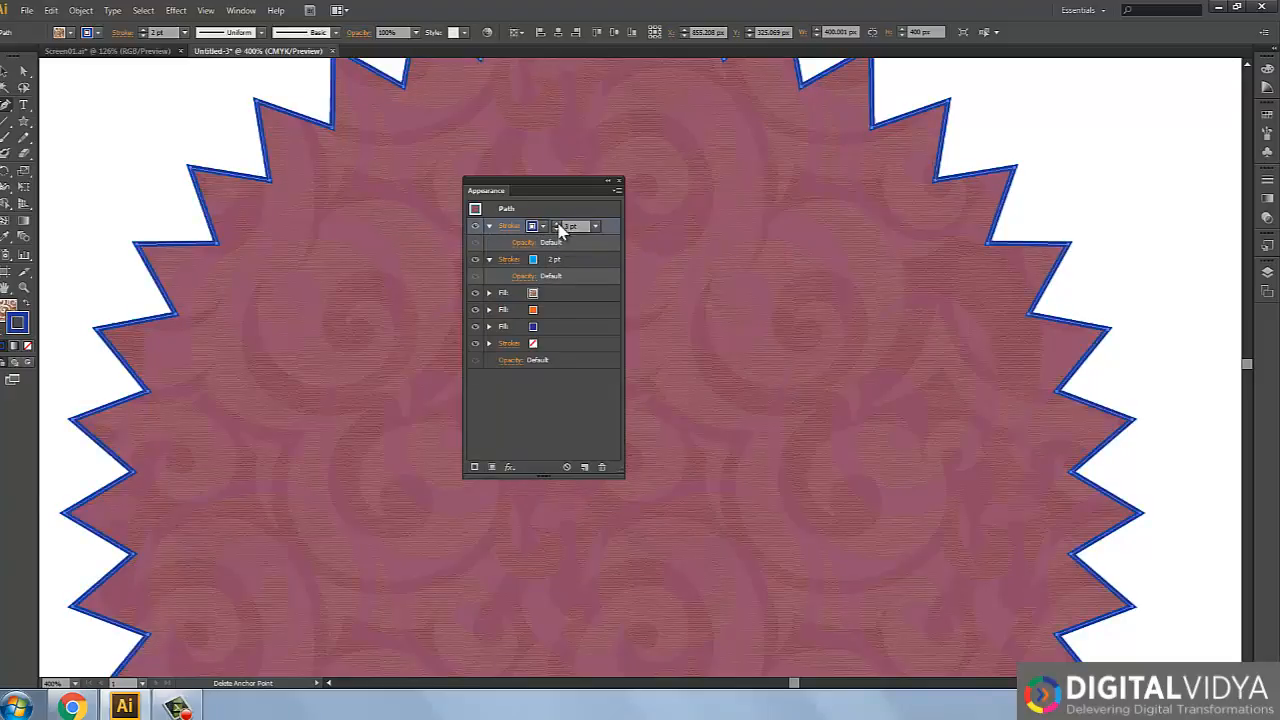
{"action": "left_click", "coordinate": [558, 225]}
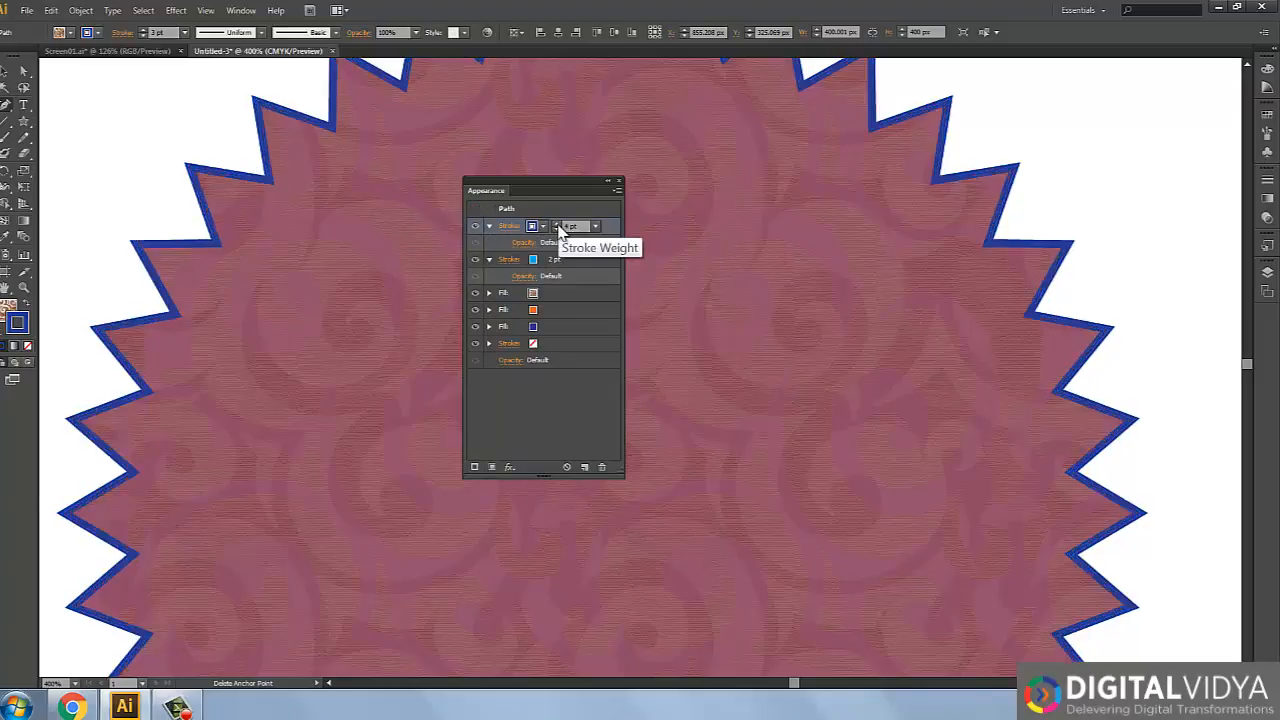
{"action": "left_click", "coordinate": [558, 226]}
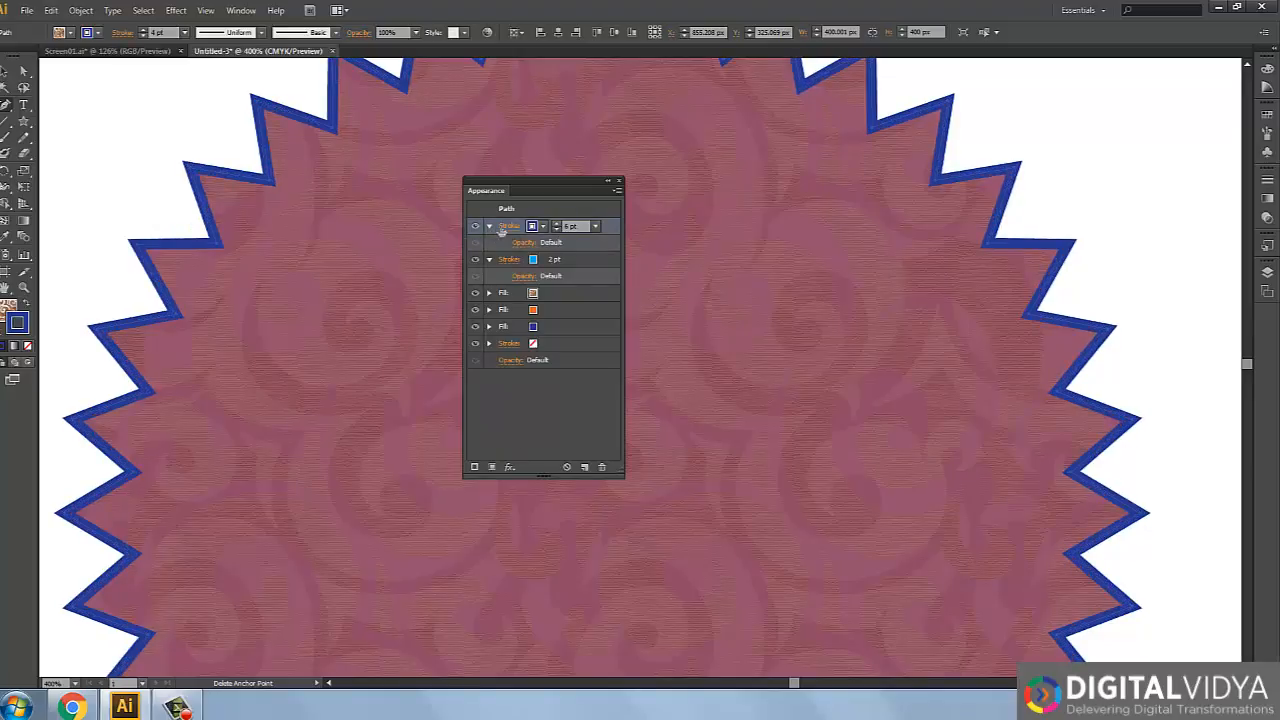
Step: Align the star's dark blue stroke to the inside of the path and inspect both strokes at a star point
{"action": "left_click", "coordinate": [502, 228]}
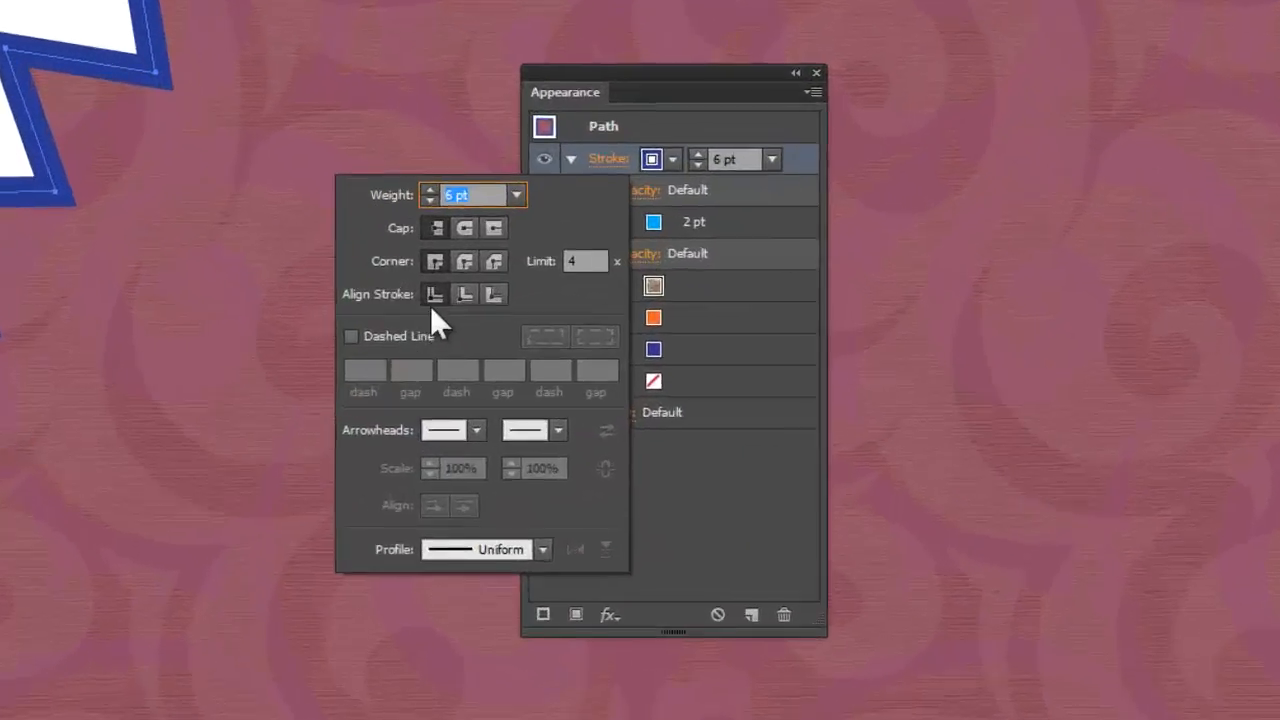
{"action": "left_click", "coordinate": [464, 294]}
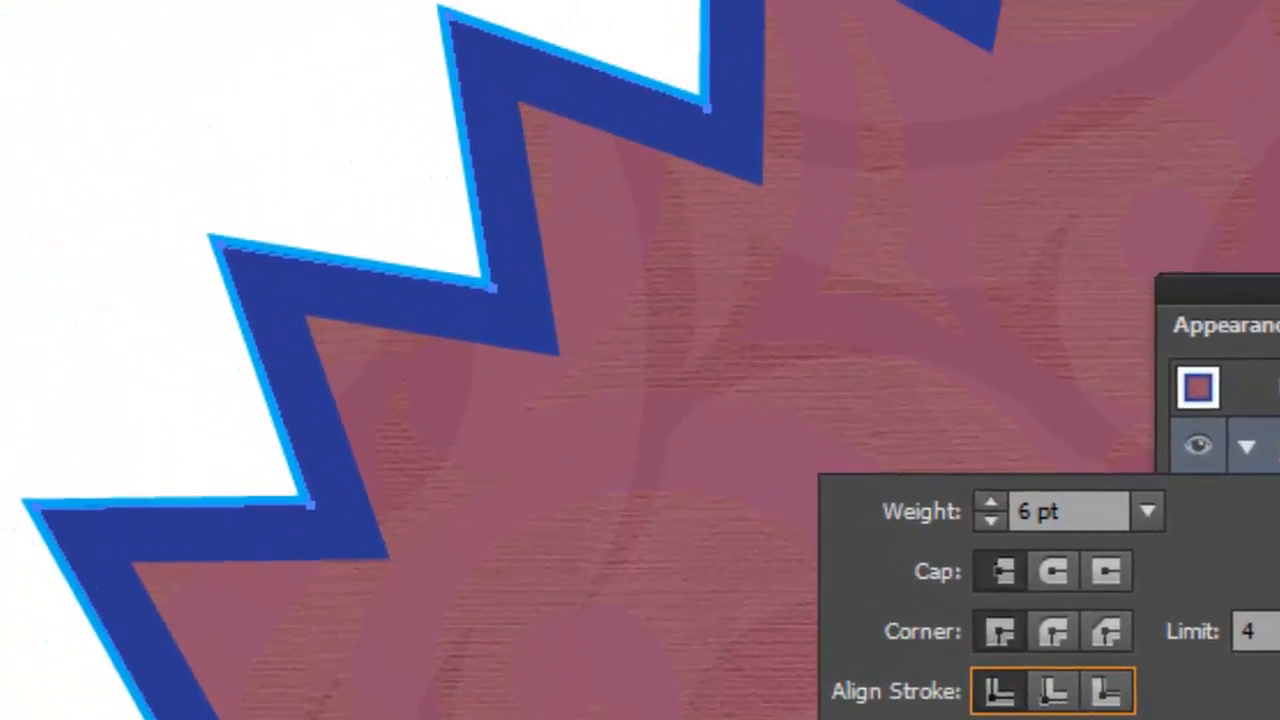
{"action": "key", "text": "Escape"}
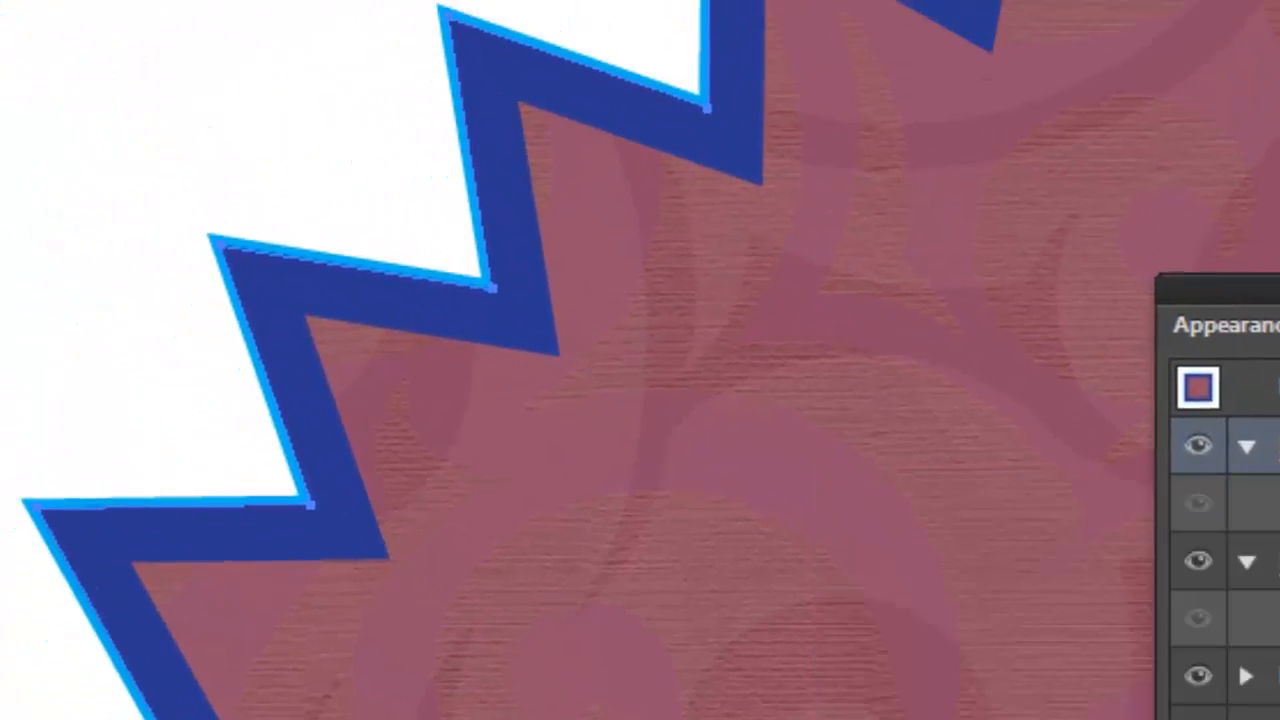
{"action": "left_click_drag", "start_coordinate": [0, 452], "coordinate": [508, 719]}
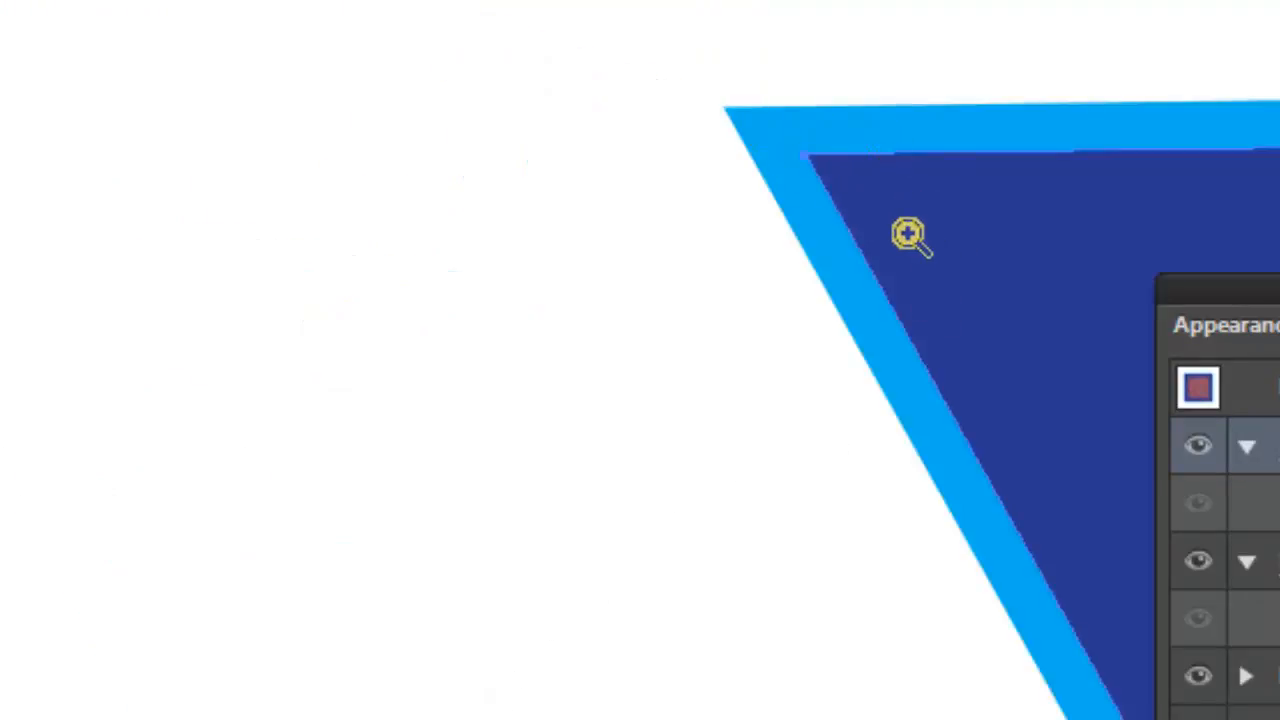
{"action": "left_click_drag", "start_coordinate": [1279, 240], "coordinate": [1057, 203]}
{"action": "left_click_drag", "start_coordinate": [1279, 606], "coordinate": [843, 537]}
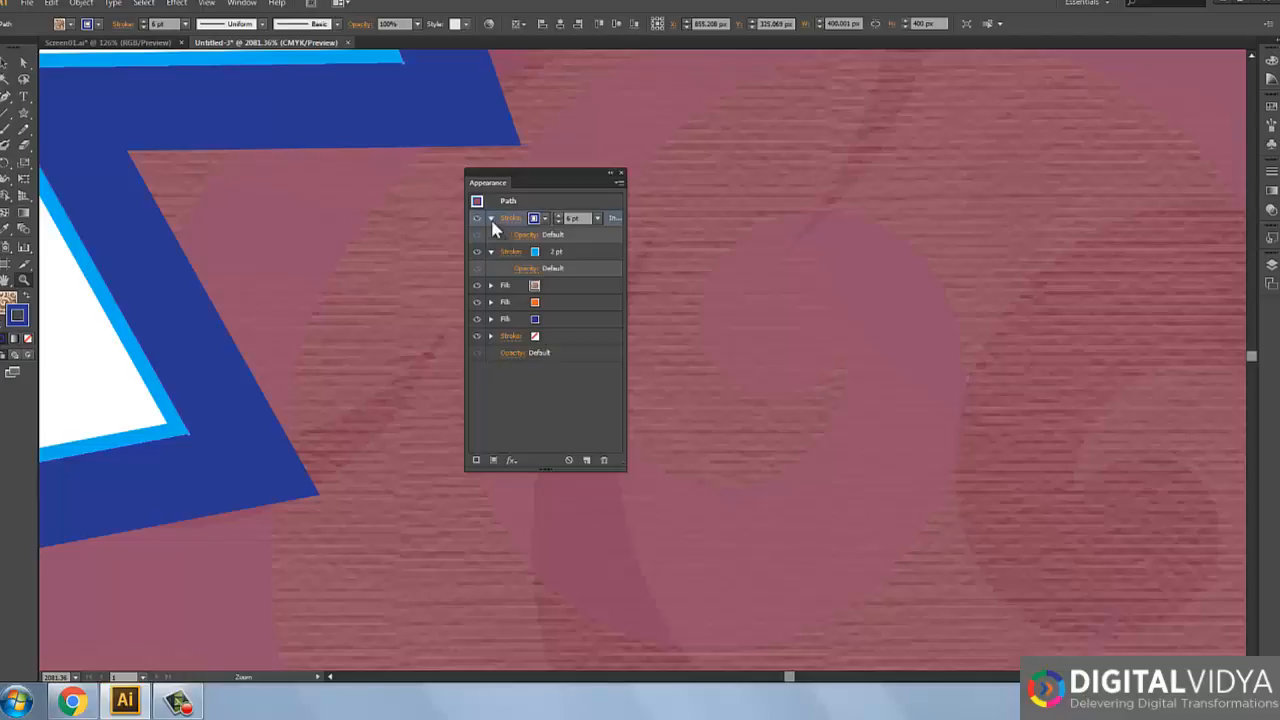
{"action": "left_click", "coordinate": [511, 462]}
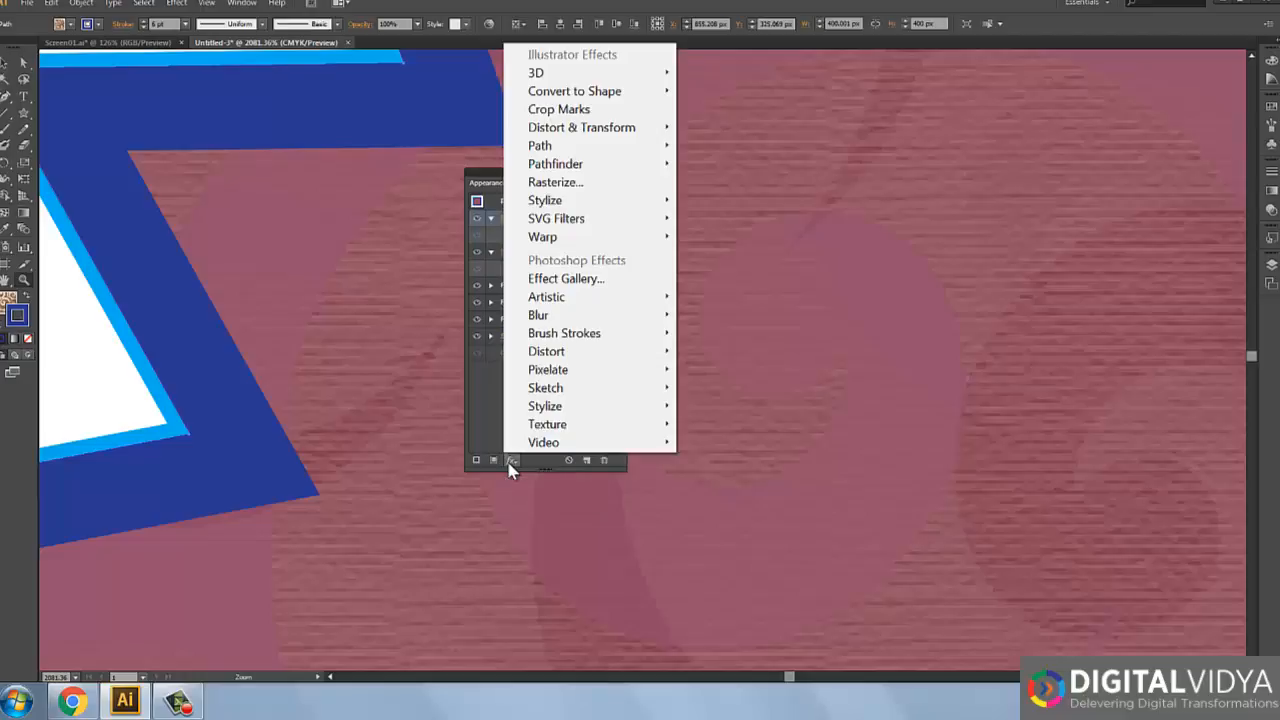
{"action": "left_click", "coordinate": [486, 382]}
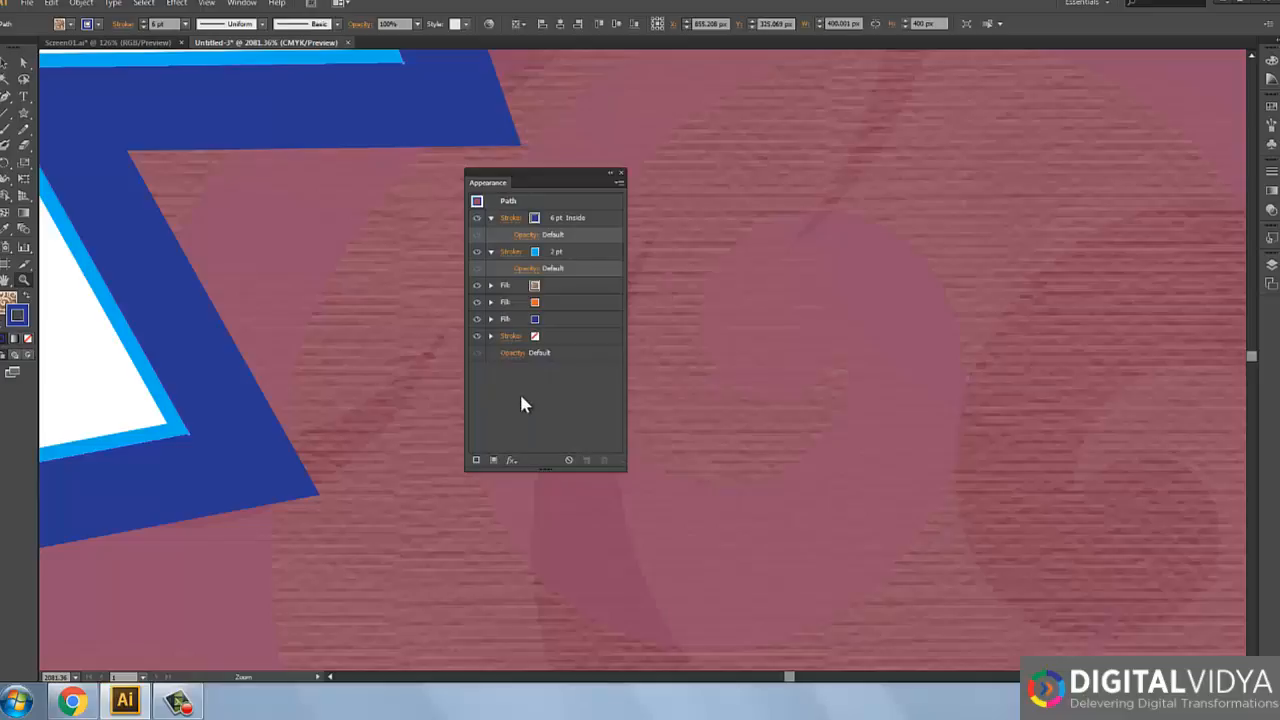